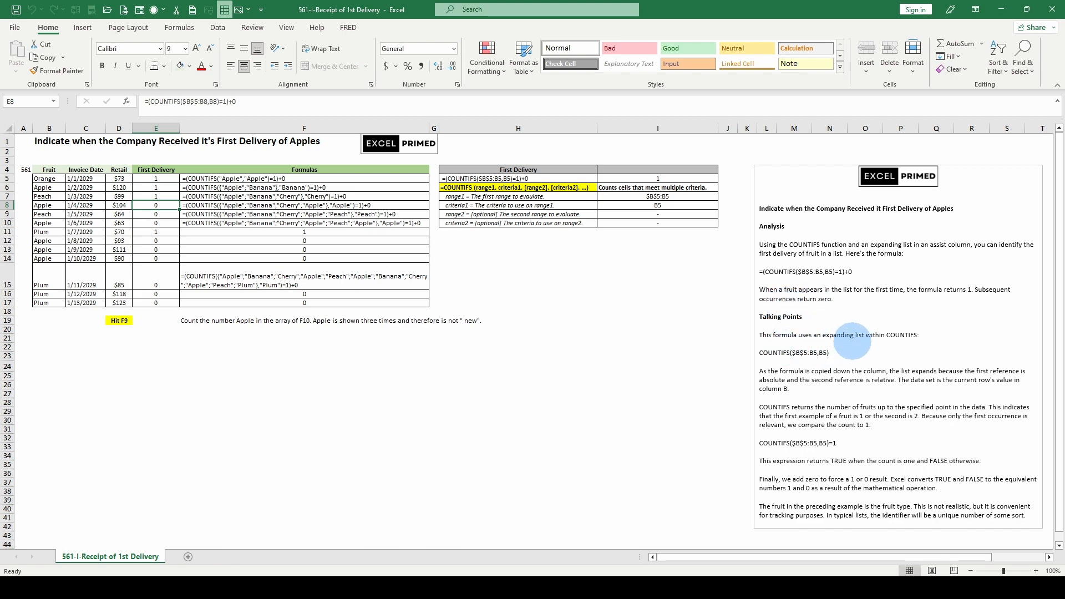
# Examine the written COUNTIFS explanation and the First Delivery formulas in E5 and E6
pyautogui.scroll(-1, 853, 340)
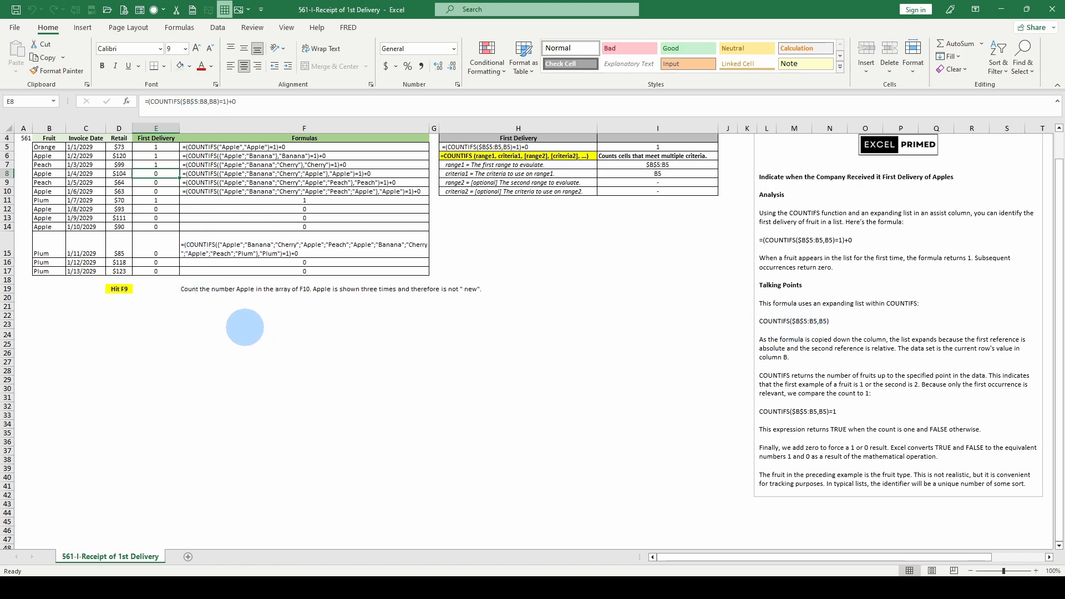
pyautogui.scroll(1, 245, 327)
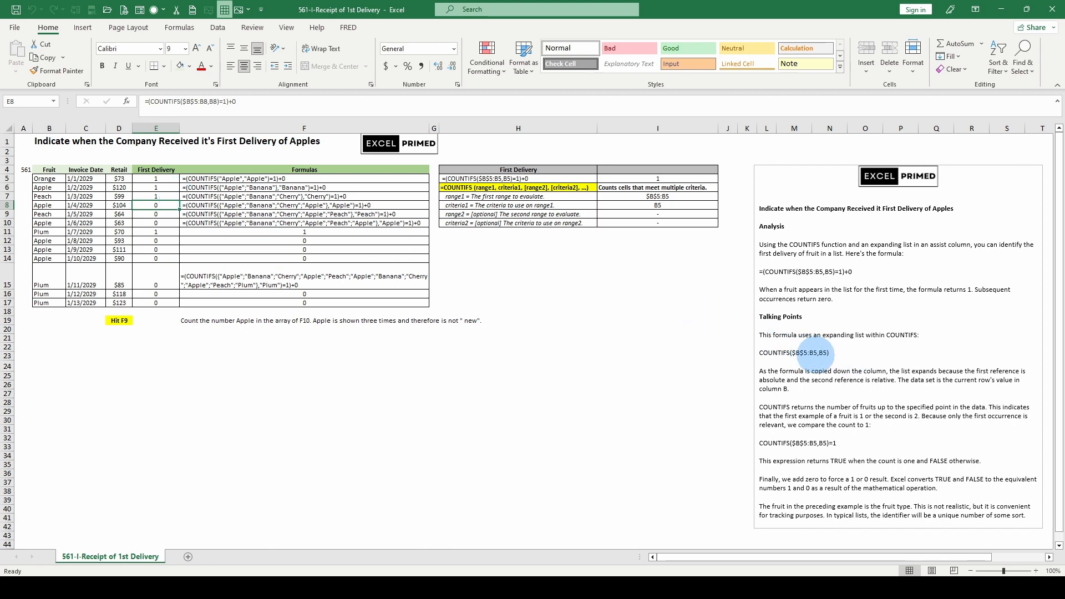
pyautogui.scroll(-1, 789, 352)
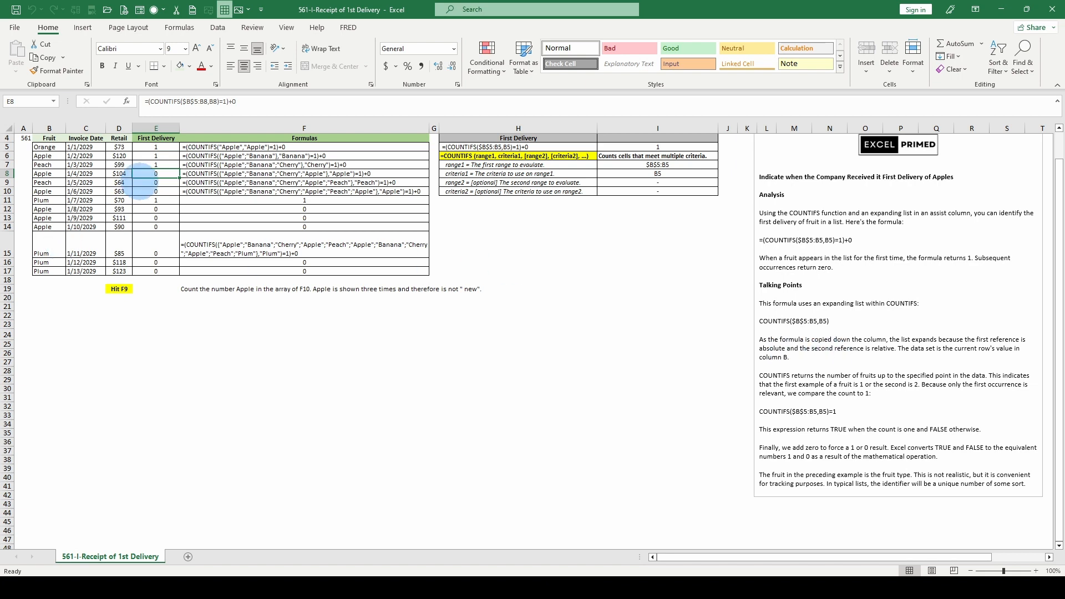
pyautogui.click(156, 147)
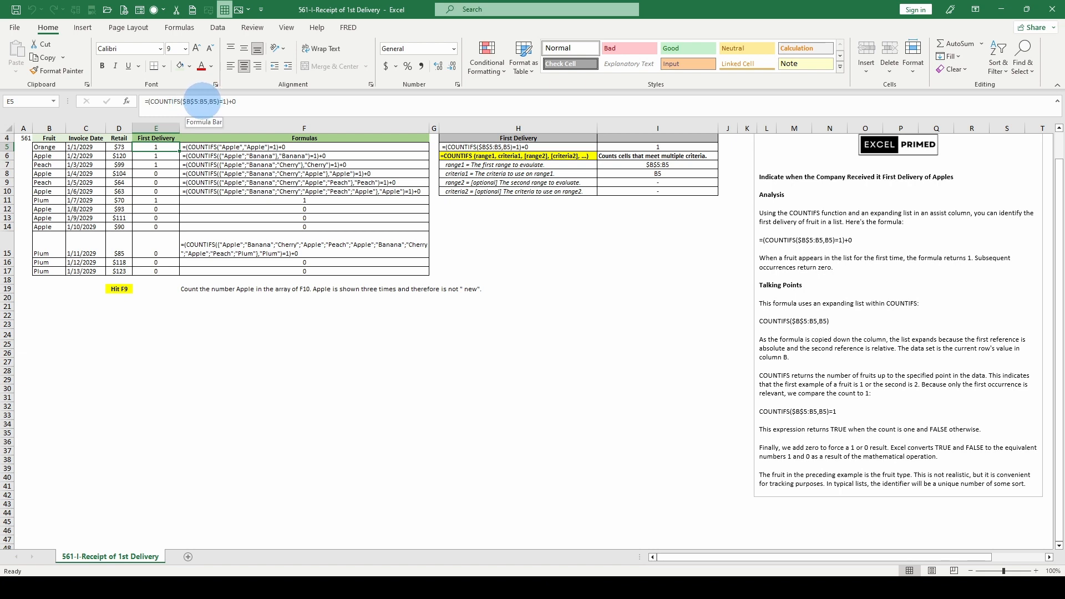
pyautogui.click(156, 156)
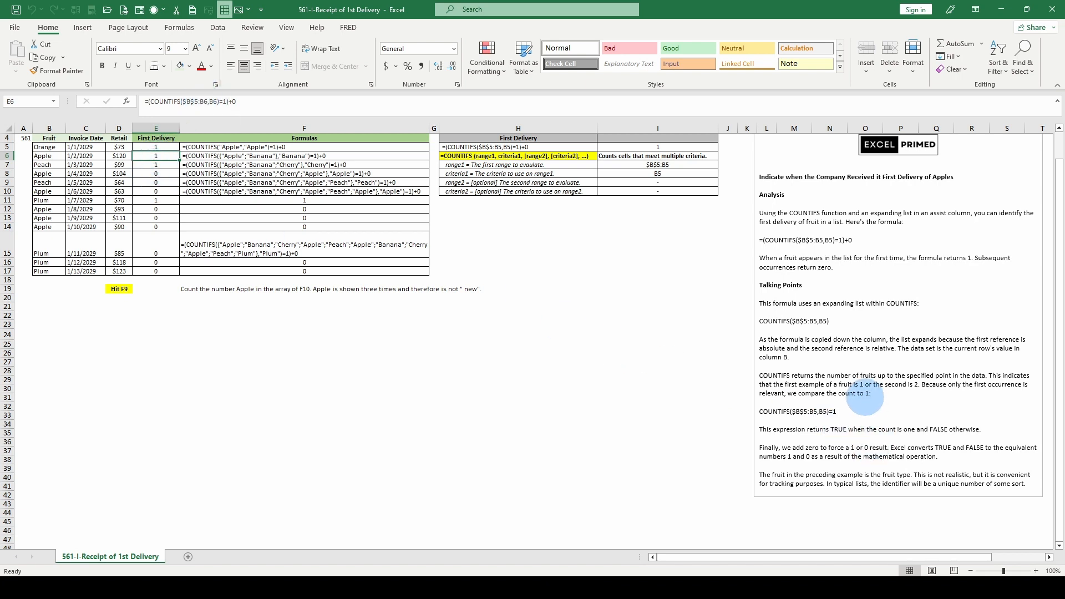
pyautogui.scroll(-1, 854, 391)
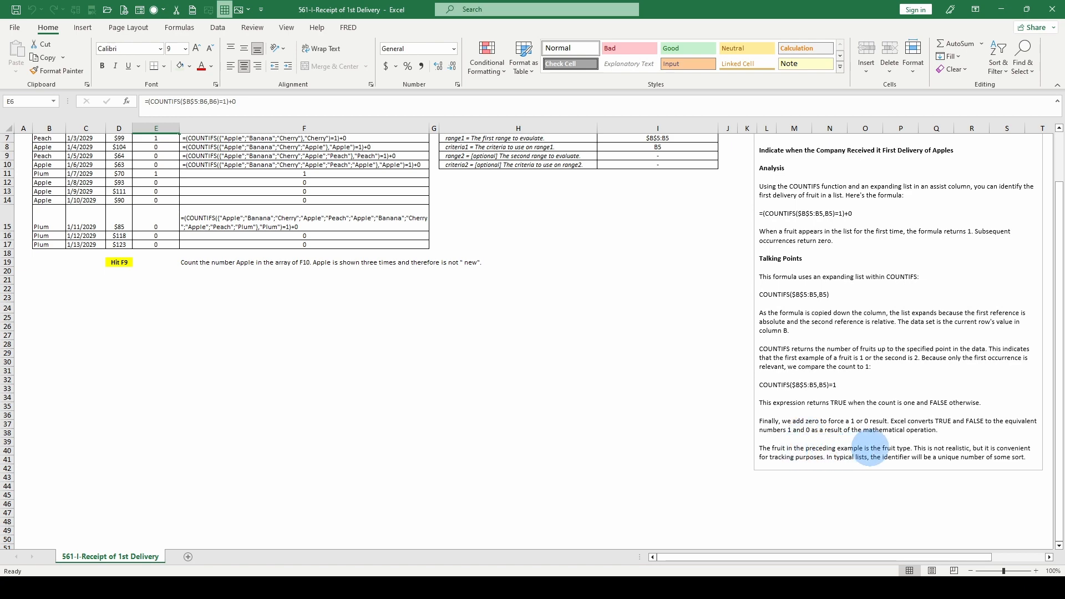
pyautogui.scroll(2, 351, 207)
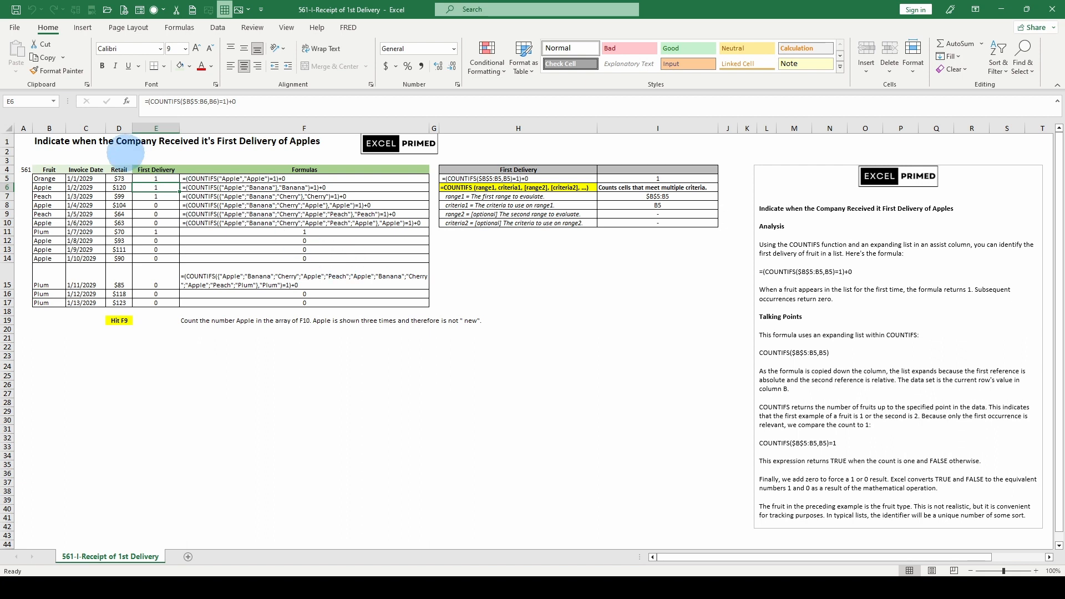
# Reduce the formula in E5 to =(COUNTIFS($B$5:B5,B5)) and fill it down through E7
pyautogui.click(172, 180)
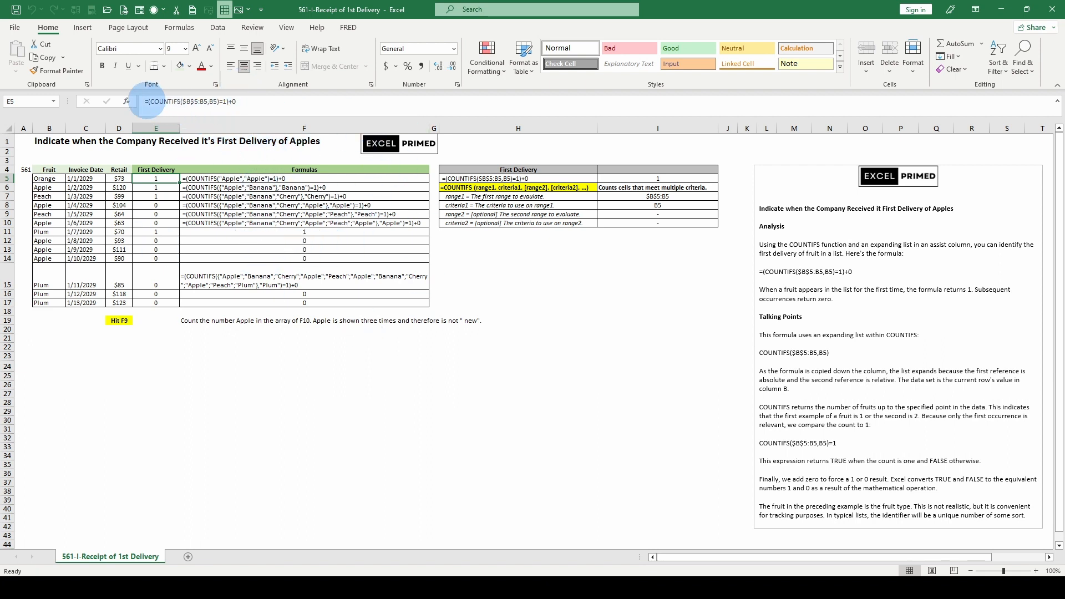
pyautogui.click(220, 102)
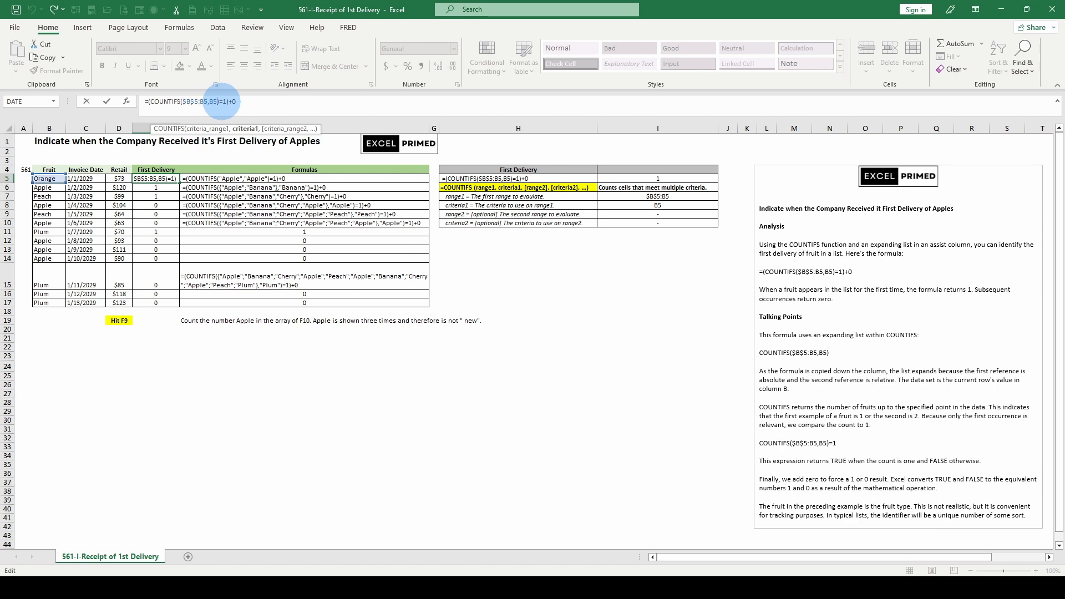
pyautogui.moveTo(220, 101); pyautogui.dragTo(281, 107)
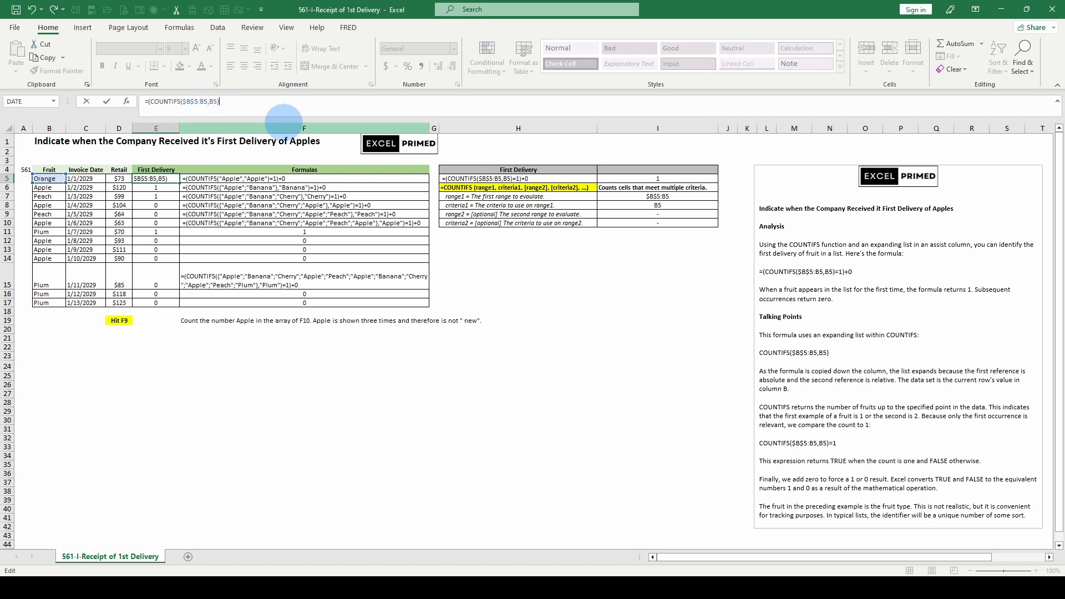
pyautogui.press('Return')
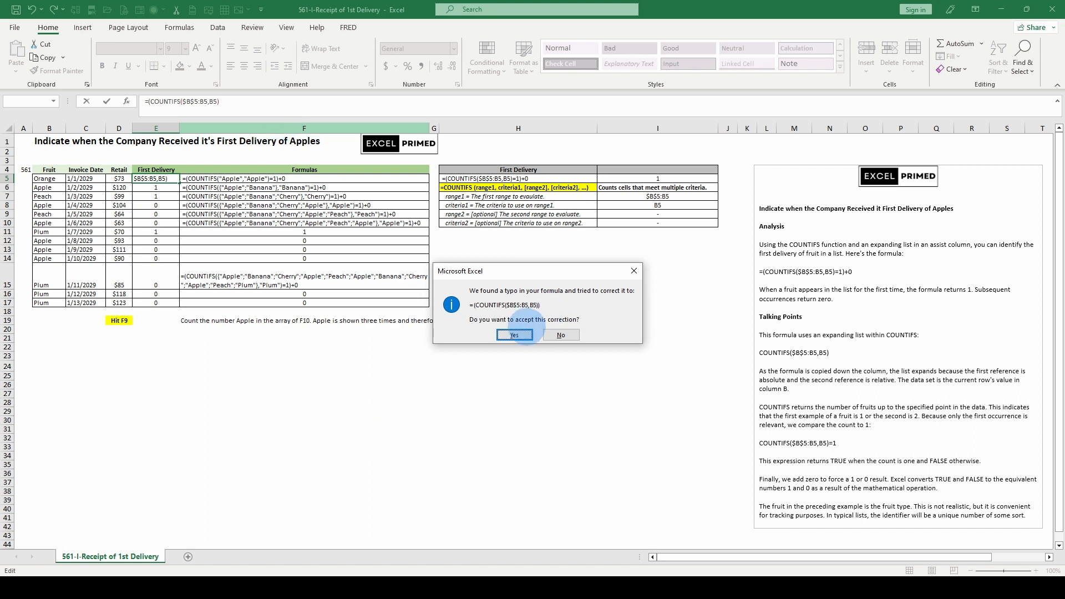
pyautogui.click(516, 334)
pyautogui.moveTo(157, 183)
pyautogui.mouseDown()
pyautogui.moveTo(164, 302)
pyautogui.moveTo(166, 198)
pyautogui.mouseUp()
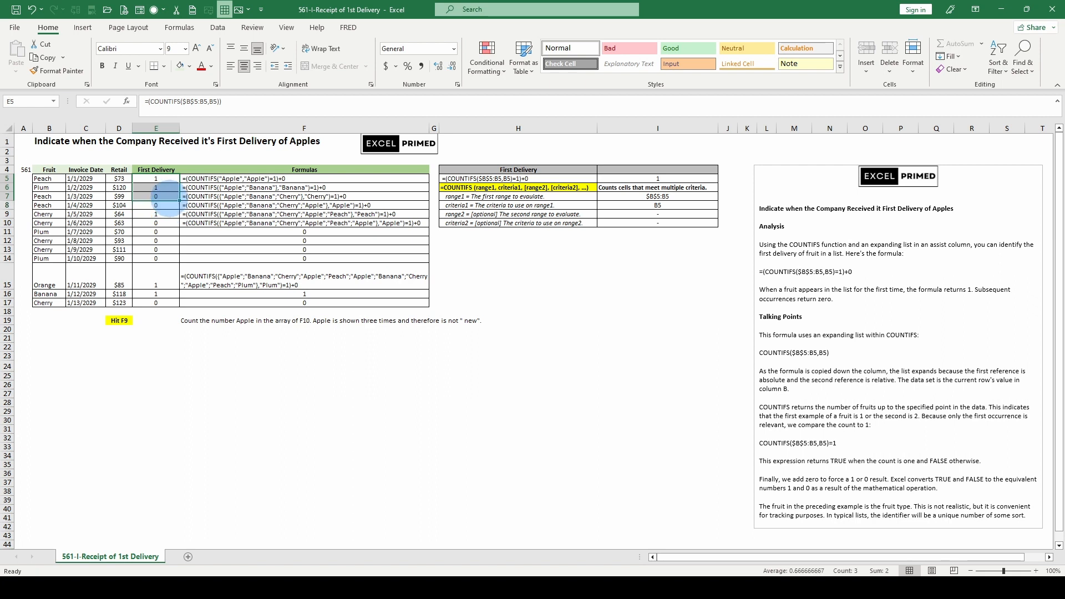
pyautogui.press('F9')
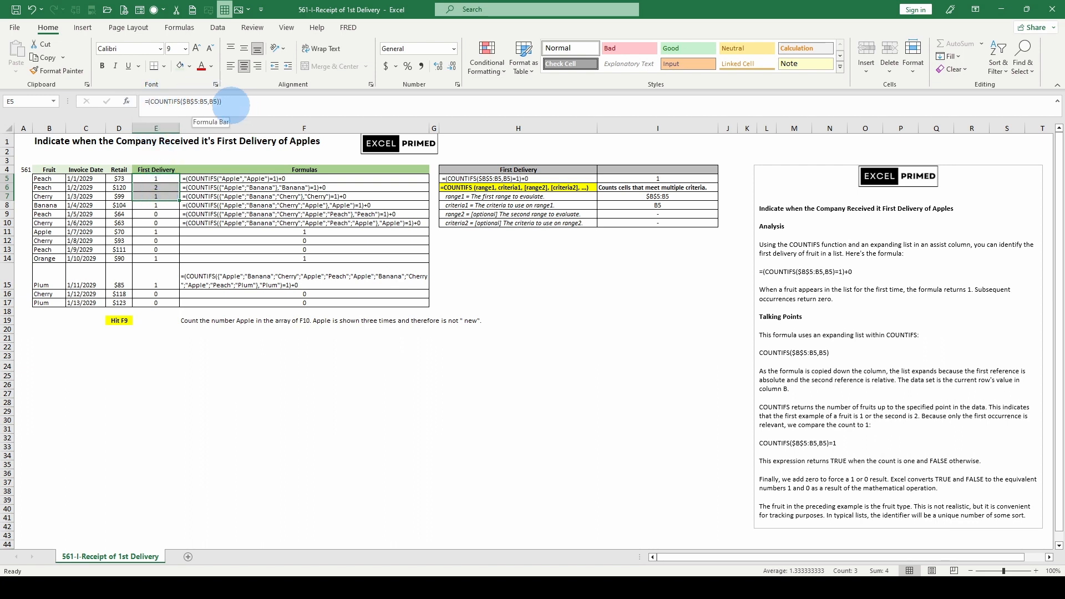
# Evaluate the criteria range and the criterion inside the E5 formula, leaving the cell without saving the evaluated values
pyautogui.click(156, 179)
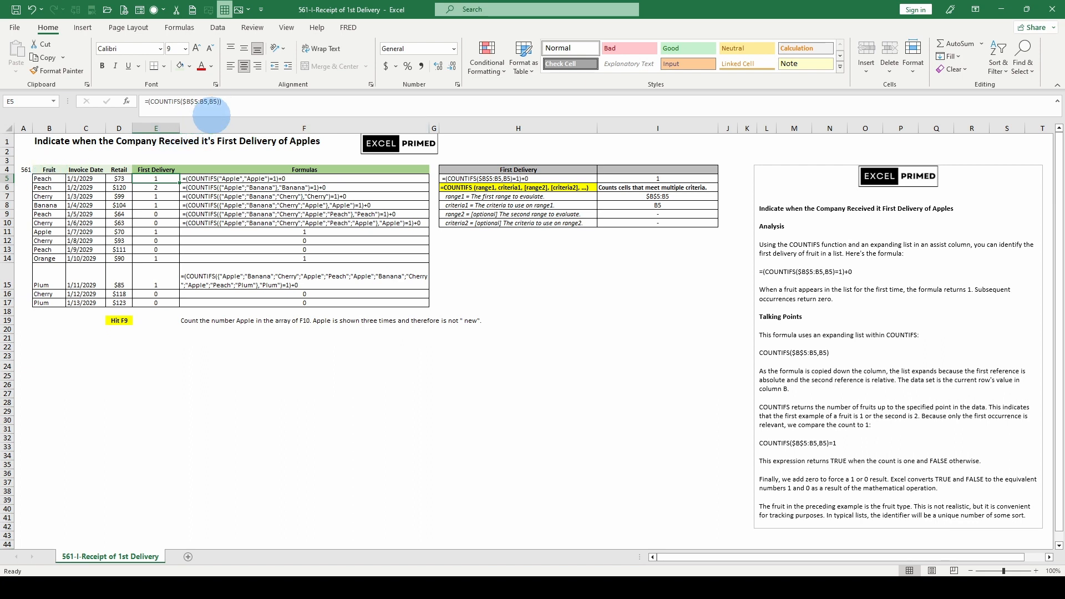
pyautogui.click(214, 109)
pyautogui.click(210, 129)
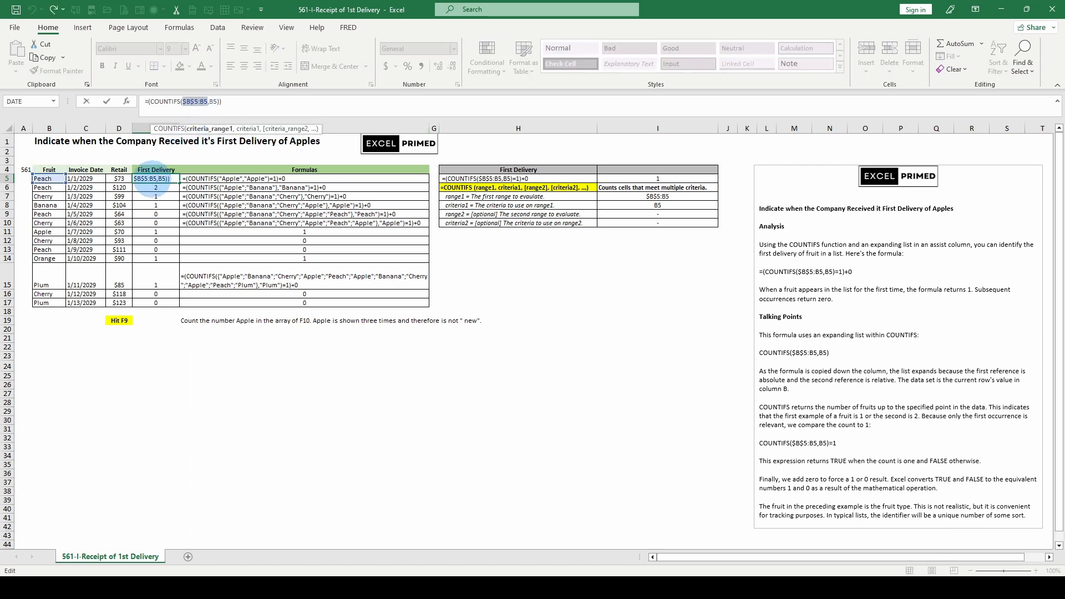
pyautogui.press('F9')
pyautogui.click(211, 101)
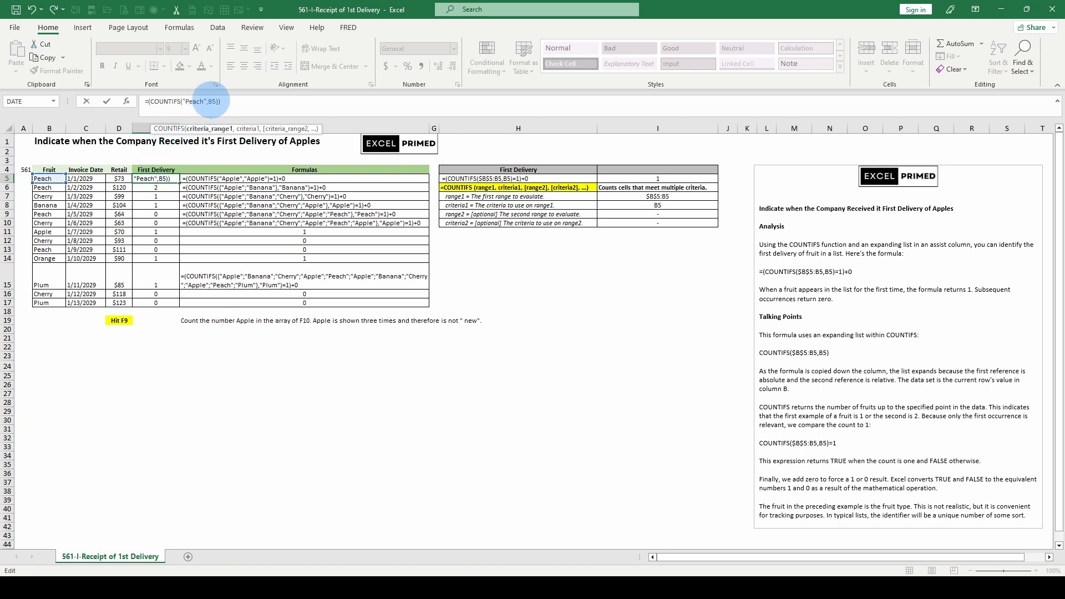
pyautogui.doubleClick(212, 101)
pyautogui.press('F9')
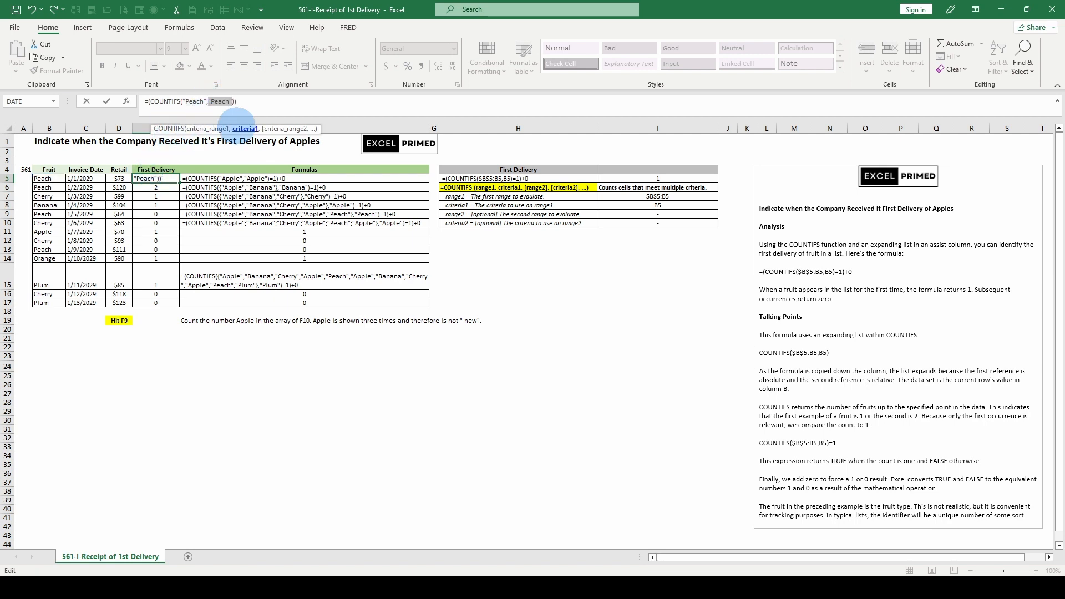
pyautogui.press('Escape')
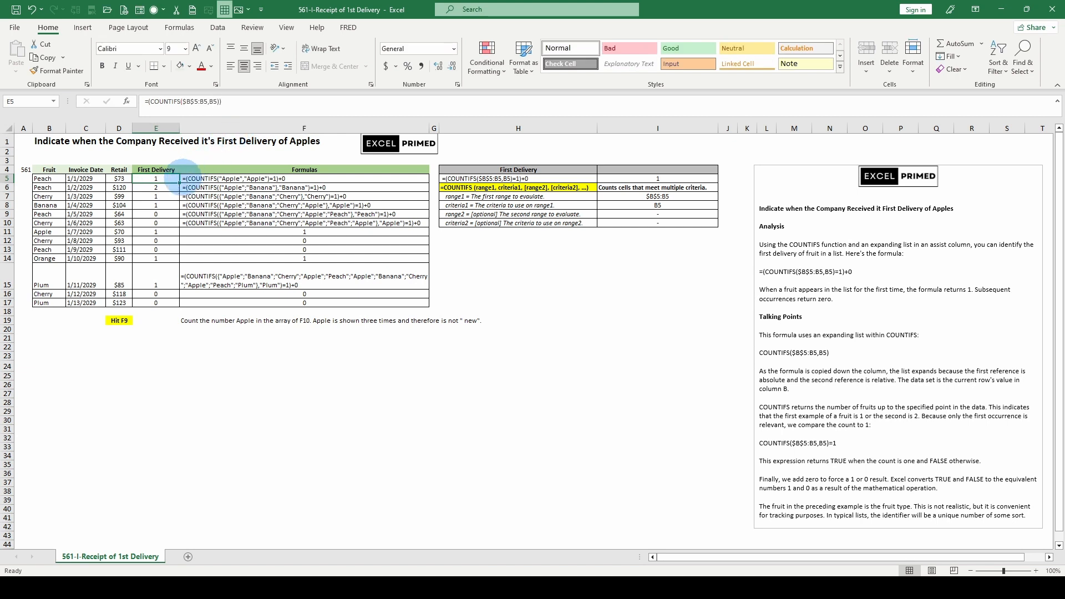
# Evaluate $B$5:B6 and B6 inside the E6 formula, discarding the evaluated values on exit
pyautogui.click(160, 188)
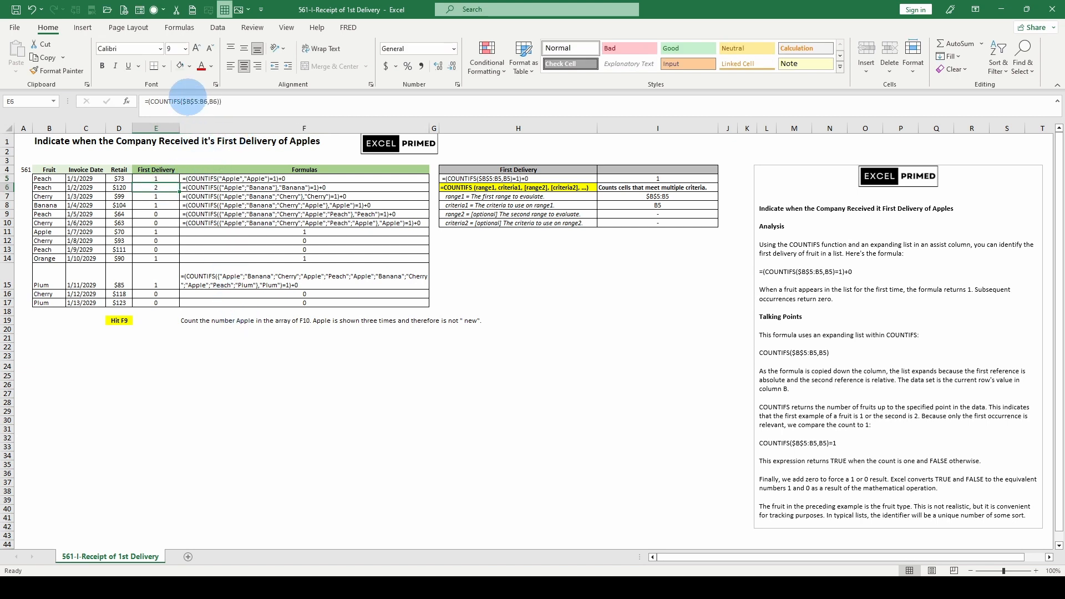
pyautogui.doubleClick(194, 101)
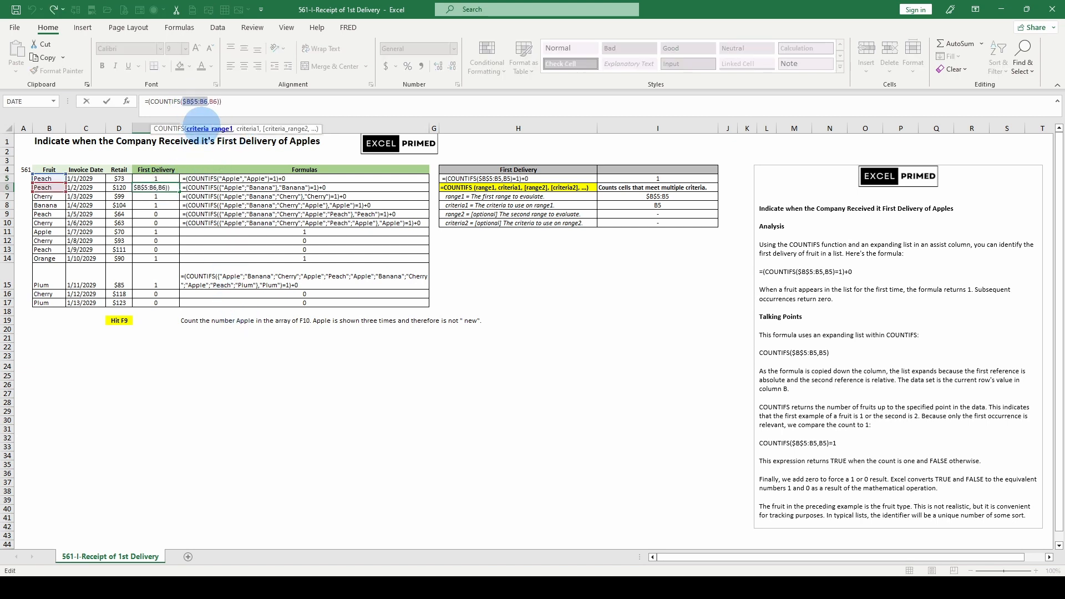
pyautogui.press('F9')
pyautogui.doubleClick(242, 102)
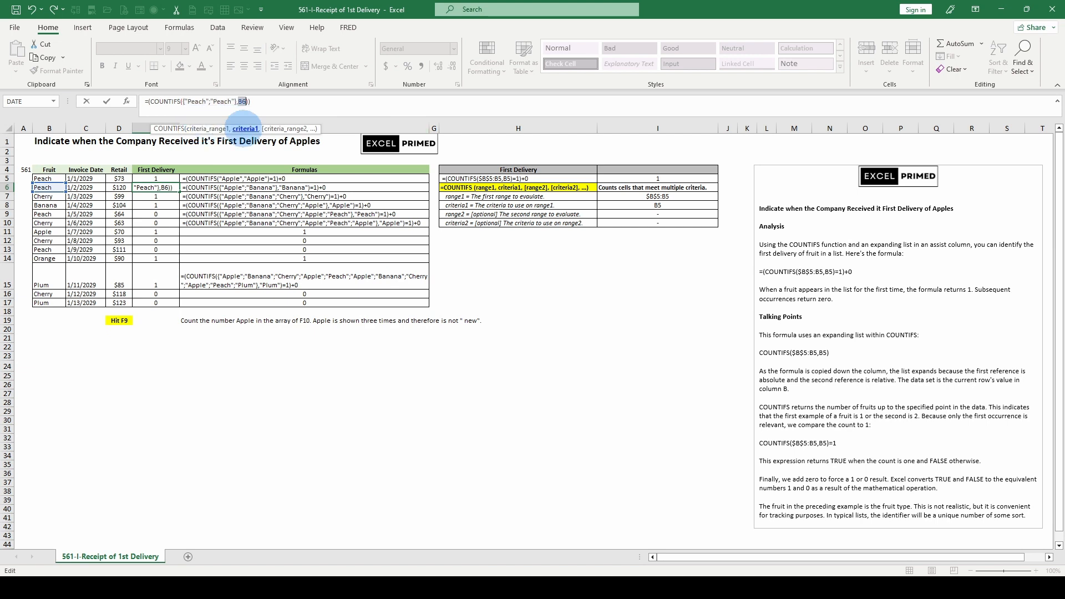
pyautogui.press('F9')
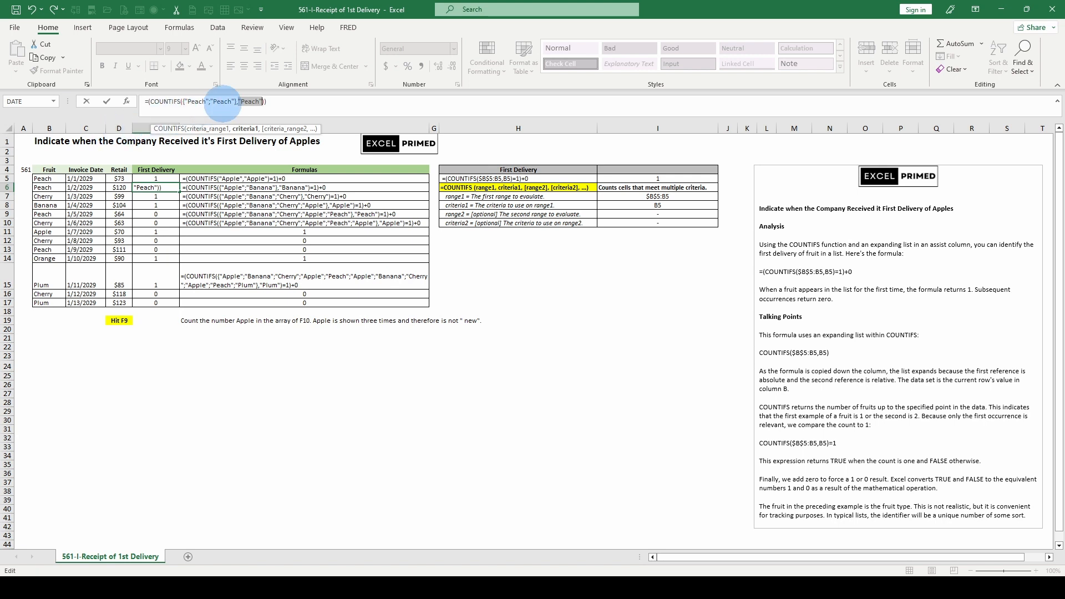
pyautogui.press('Escape')
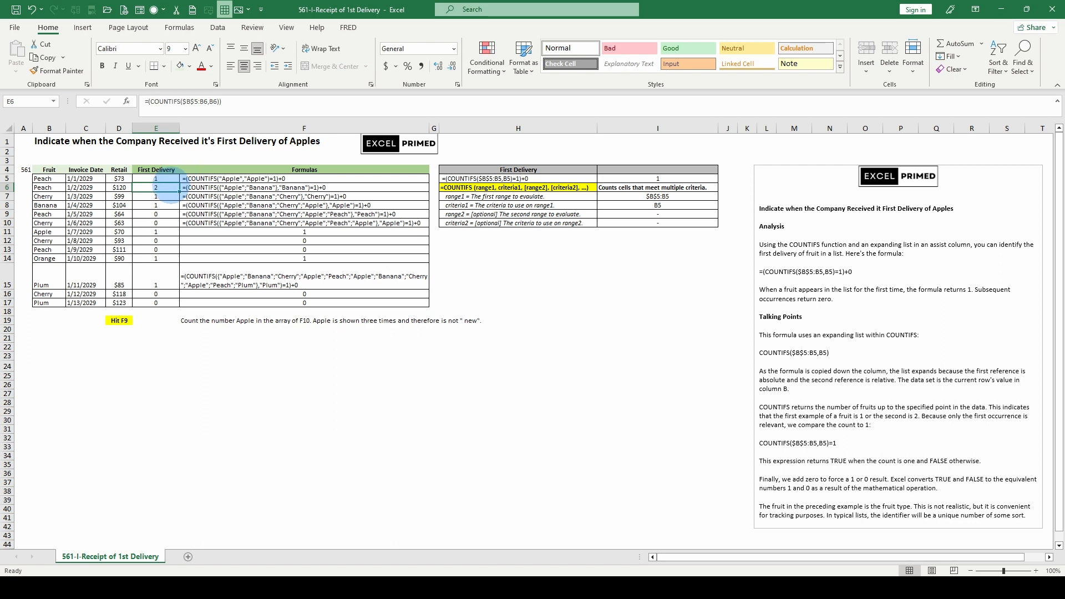
# Evaluate $B$5:B7 and B7 inside the E7 formula, discarding the evaluated values on exit
pyautogui.click(157, 197)
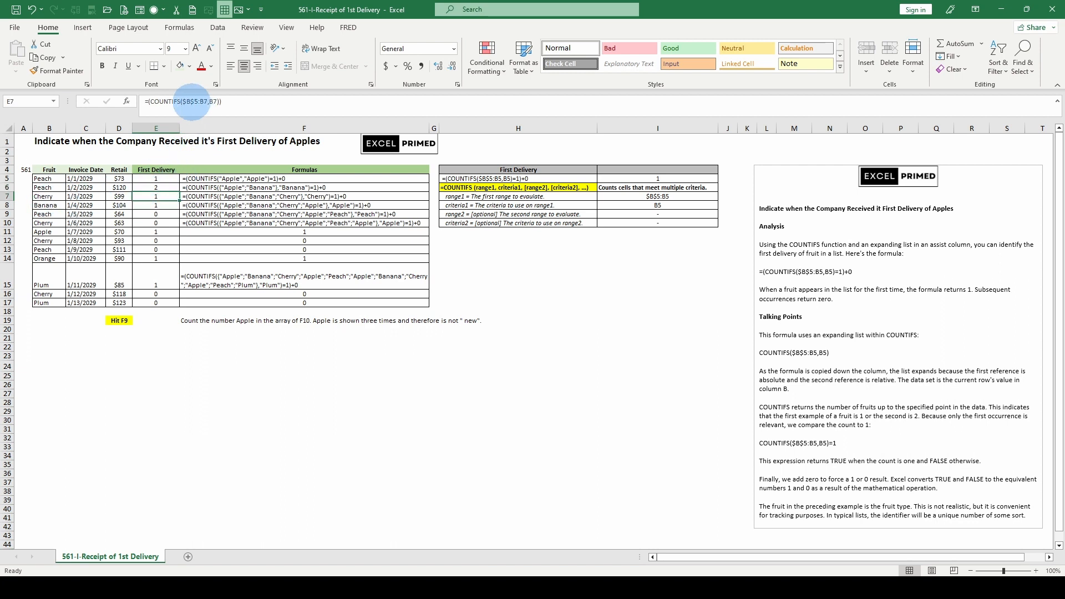
pyautogui.click(191, 102)
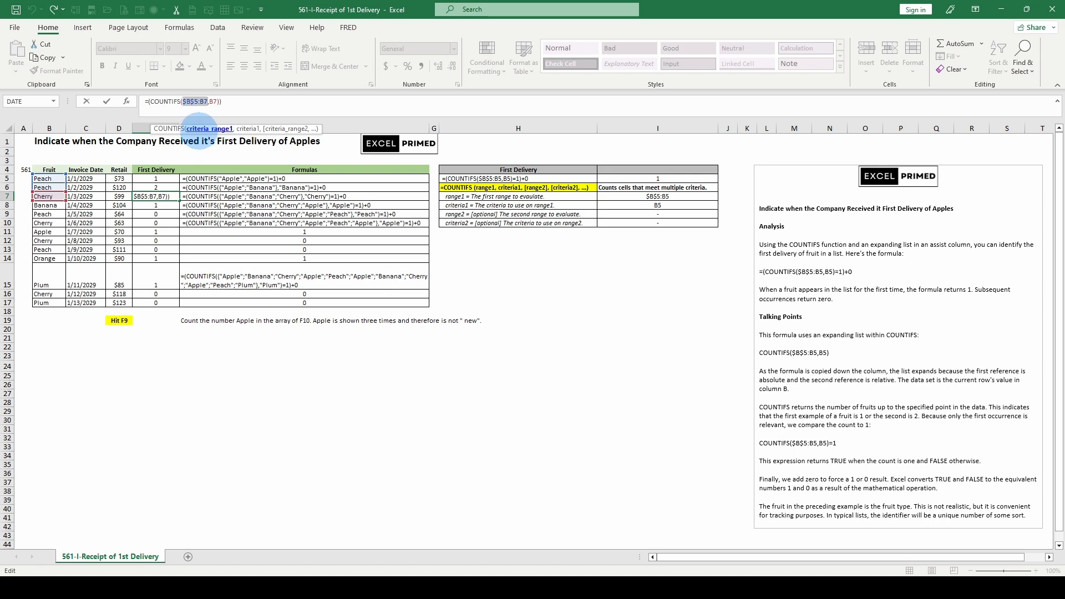
pyautogui.press('F9')
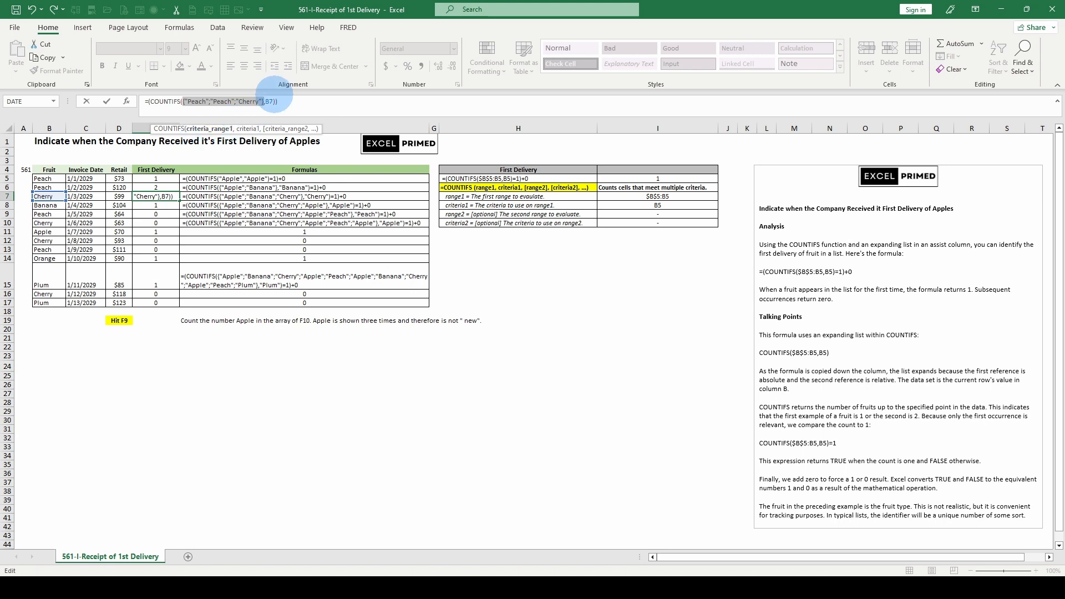
pyautogui.click(244, 129)
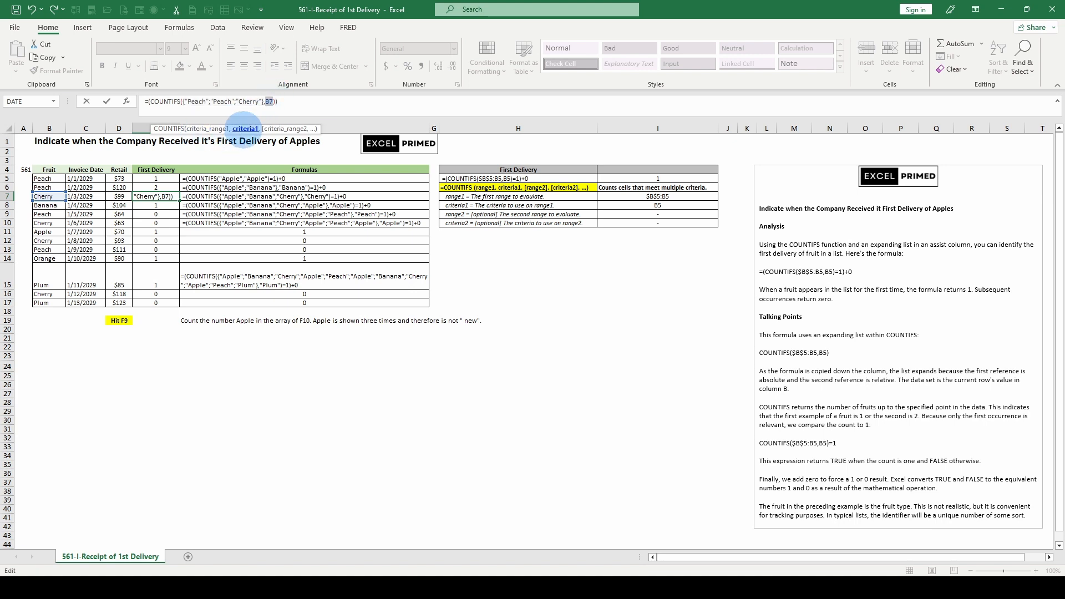
pyautogui.press('F9')
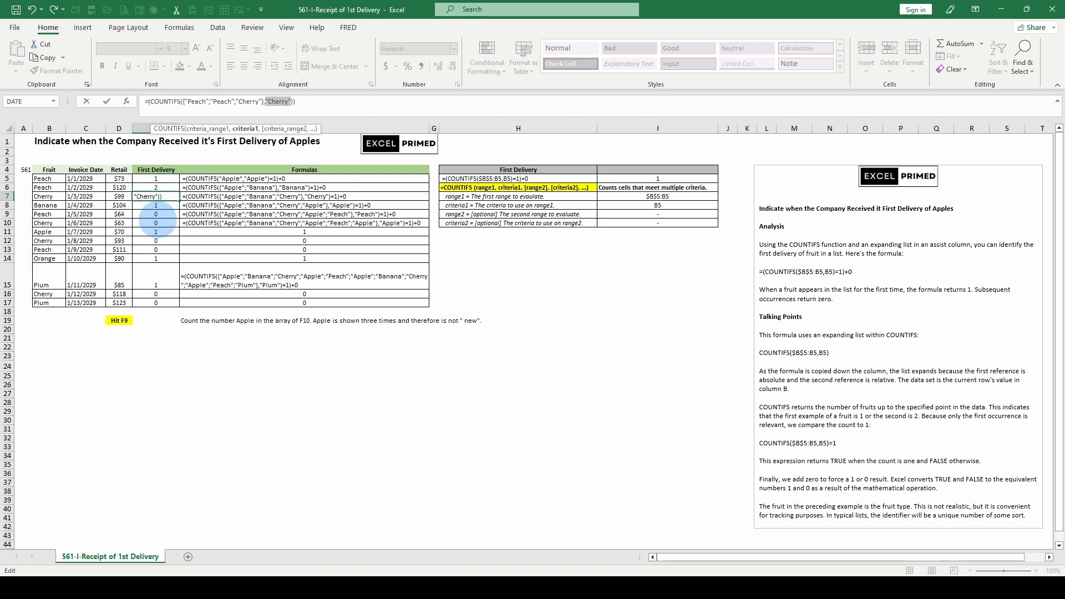
pyautogui.press('Escape')
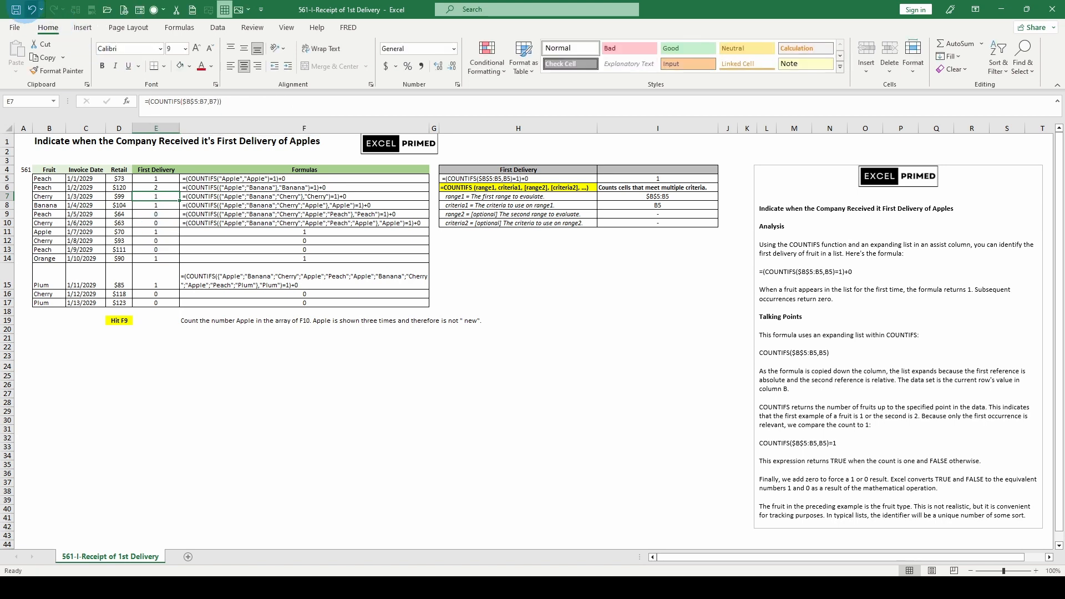
# Undo the fill-down and the shortened formula, and remove only the +0 from E5 to give =(COUNTIFS($B$5:B5,B5)=1)
pyautogui.click(32, 9)
pyautogui.click(32, 9)
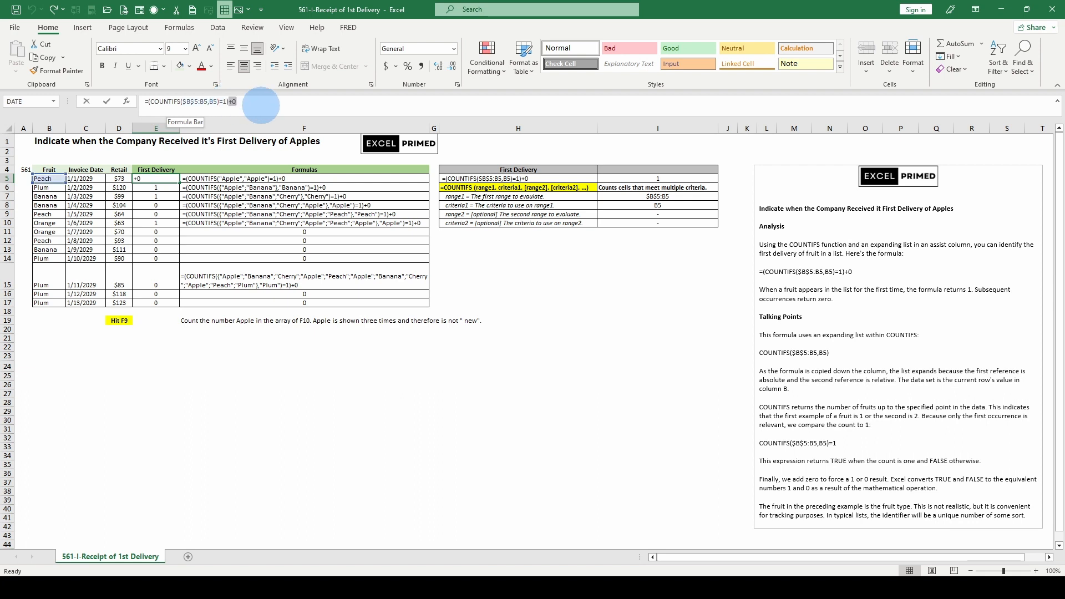
pyautogui.click(273, 105)
pyautogui.press('BackSpace')
pyautogui.press('BackSpace')
pyautogui.press('Return')
pyautogui.press('Up')
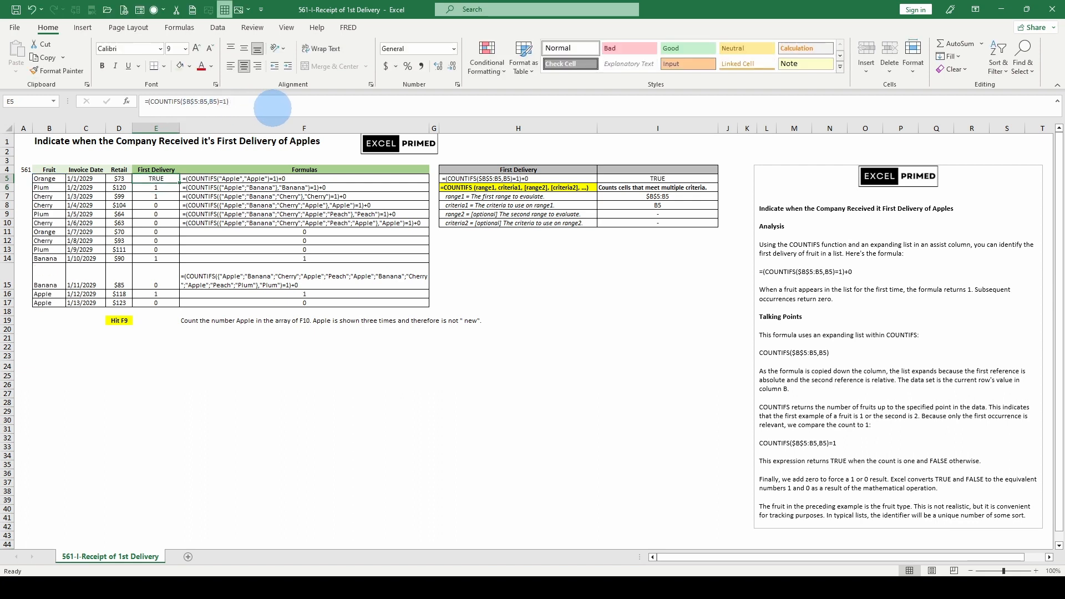
# Check the E6 formula, and evaluate $B$5:B7 and B7 inside the E7 formula, cancelling the edit
pyautogui.click(145, 188)
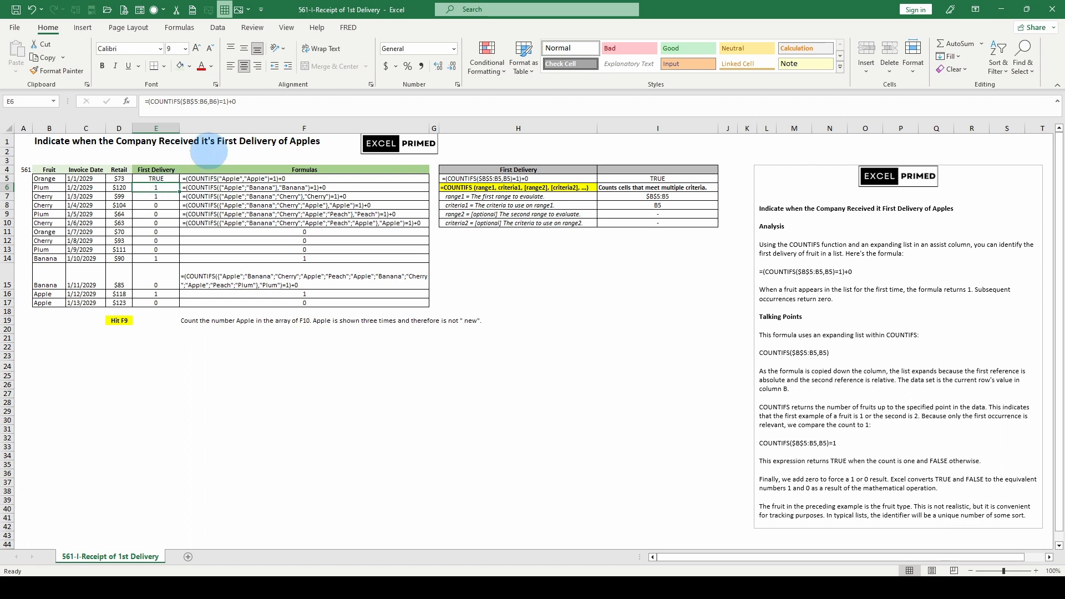
pyautogui.click(159, 196)
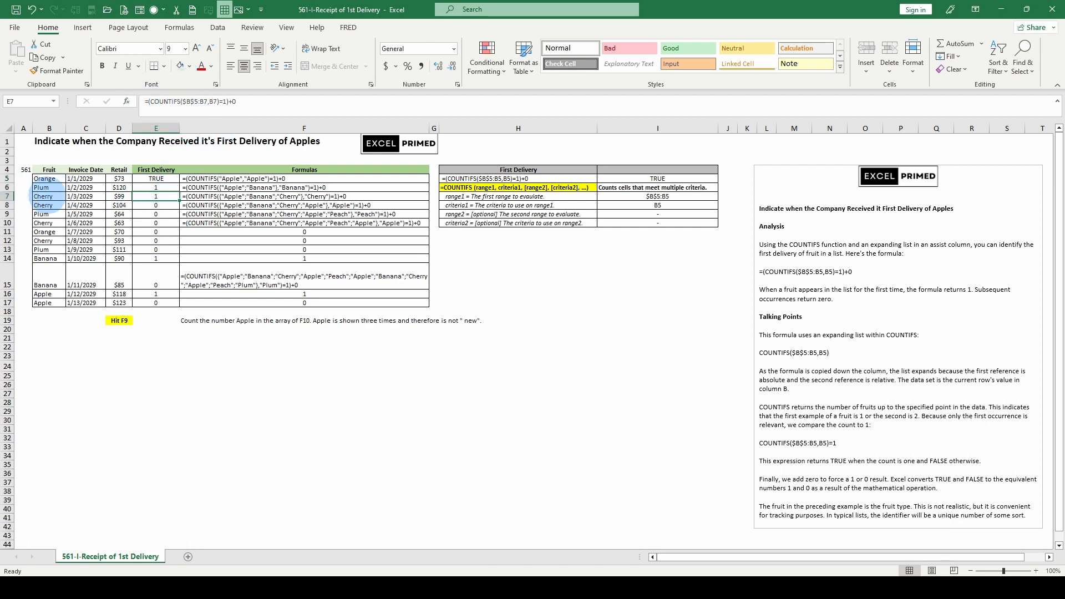
pyautogui.moveTo(183, 102); pyautogui.dragTo(208, 101)
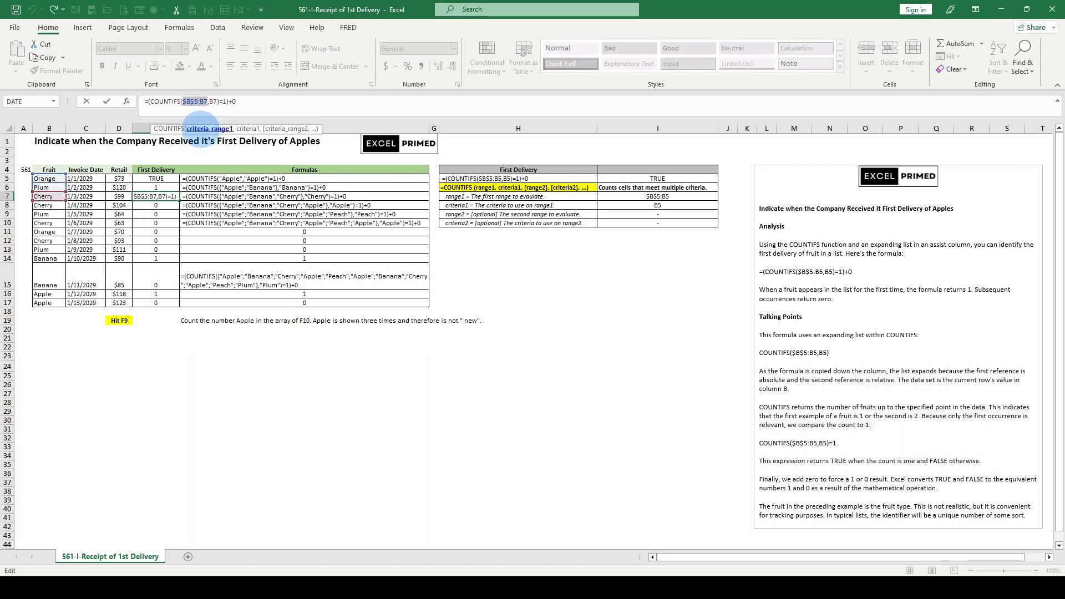
pyautogui.press('F9')
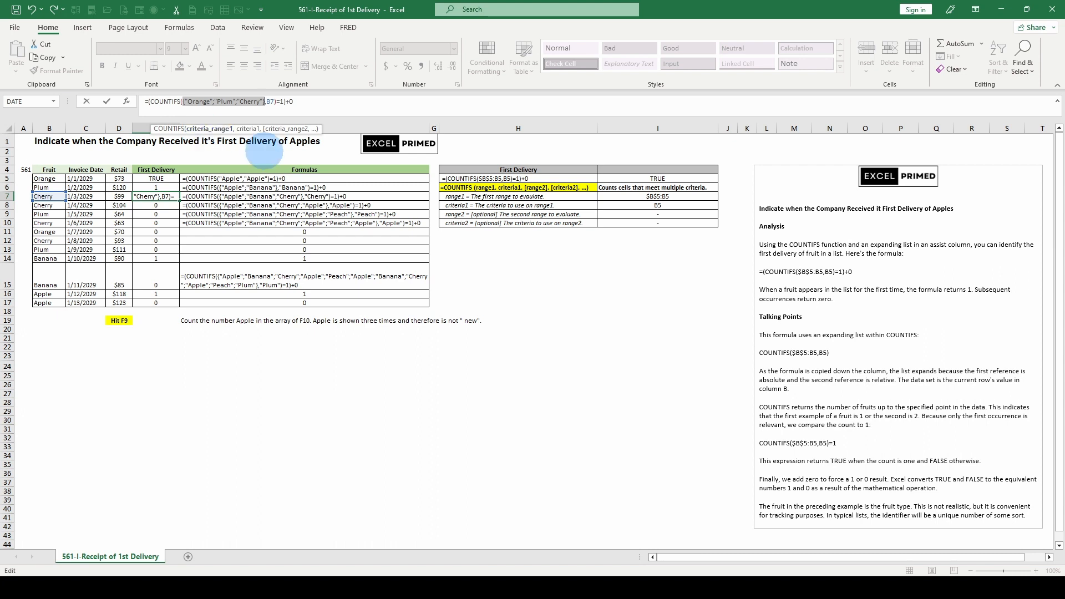
pyautogui.click(245, 129)
pyautogui.press('F9')
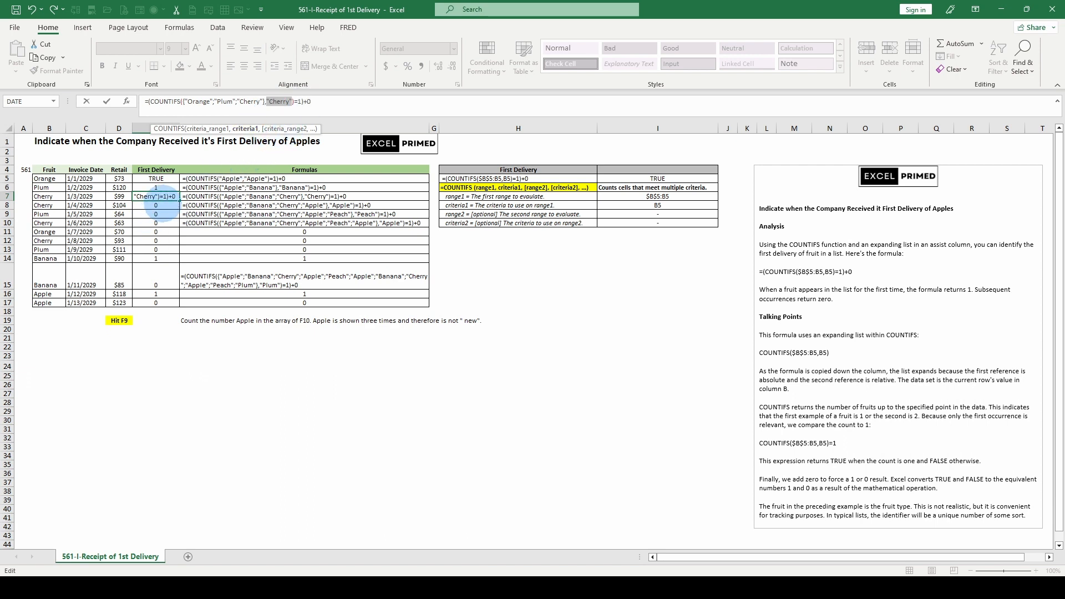
pyautogui.press('Escape')
# Open the E8 formula, leave it without editing, and recalculate the sheet to generate a new set of fruits
pyautogui.click(155, 205)
pyautogui.click(191, 101)
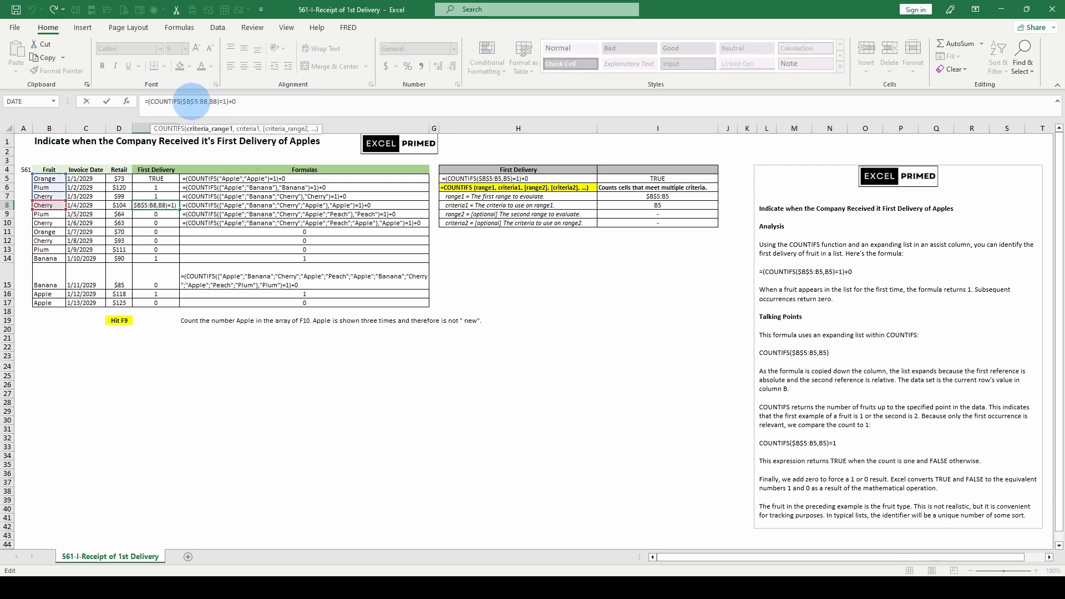
pyautogui.click(201, 138)
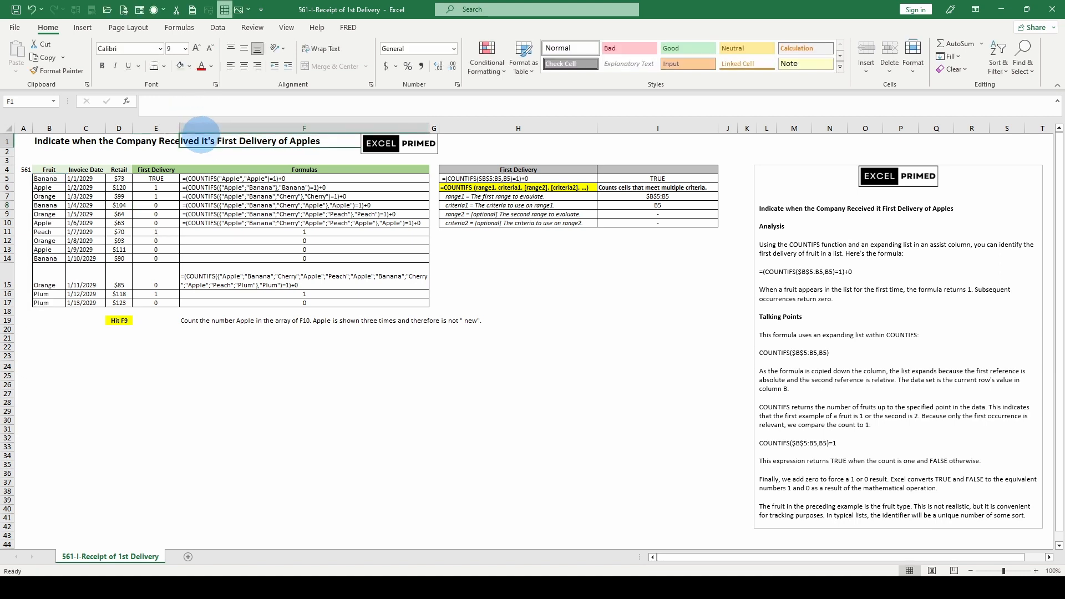
pyautogui.press('F9')
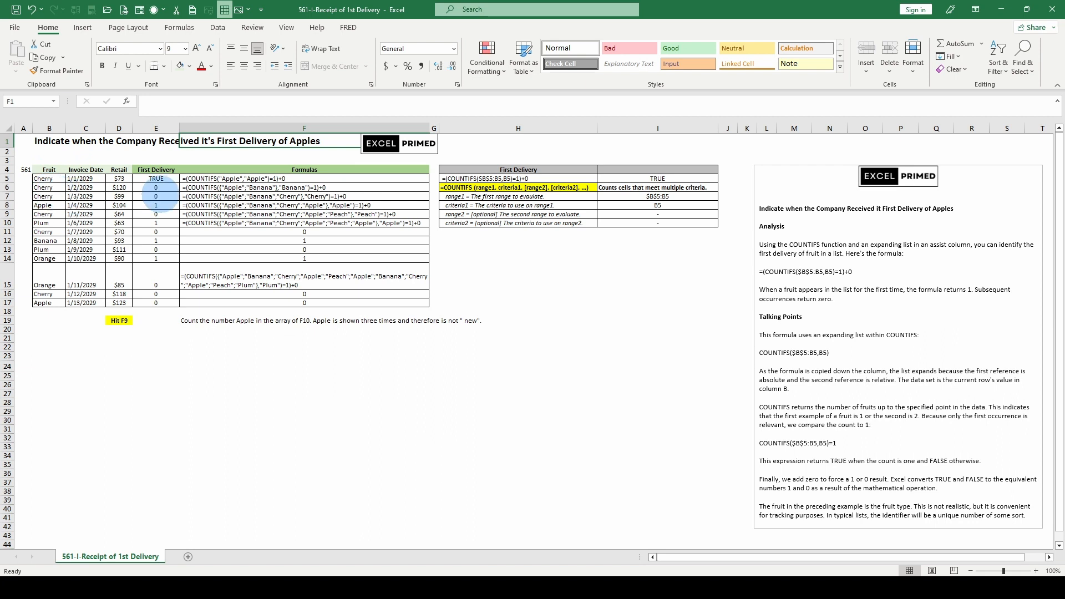
# Evaluate the criteria range and criterion of the E7 formula with the regenerated fruits, and restore the cell references
pyautogui.click(161, 197)
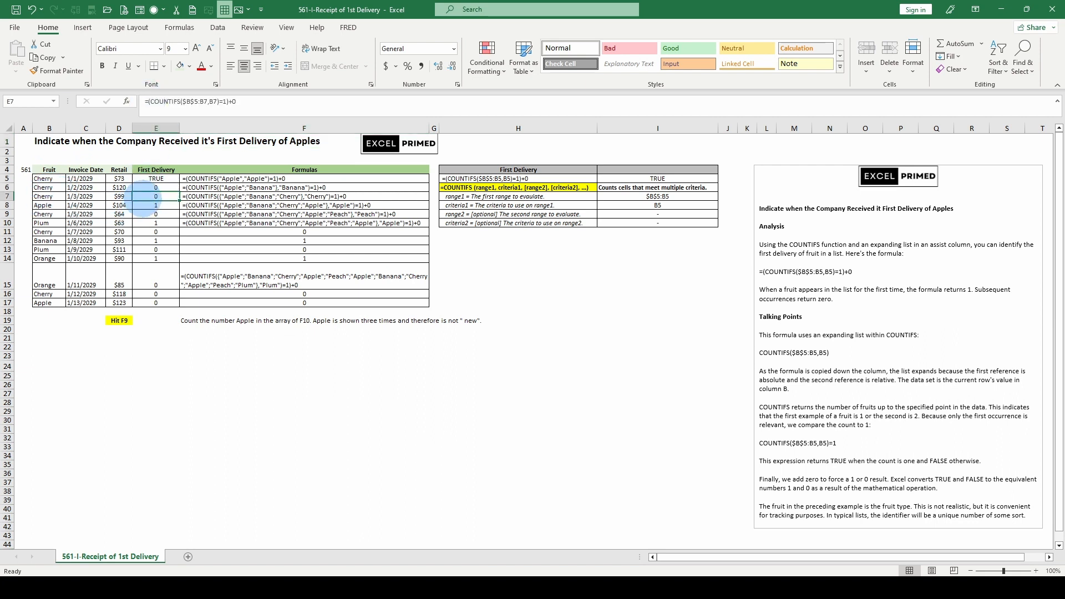
pyautogui.doubleClick(198, 102)
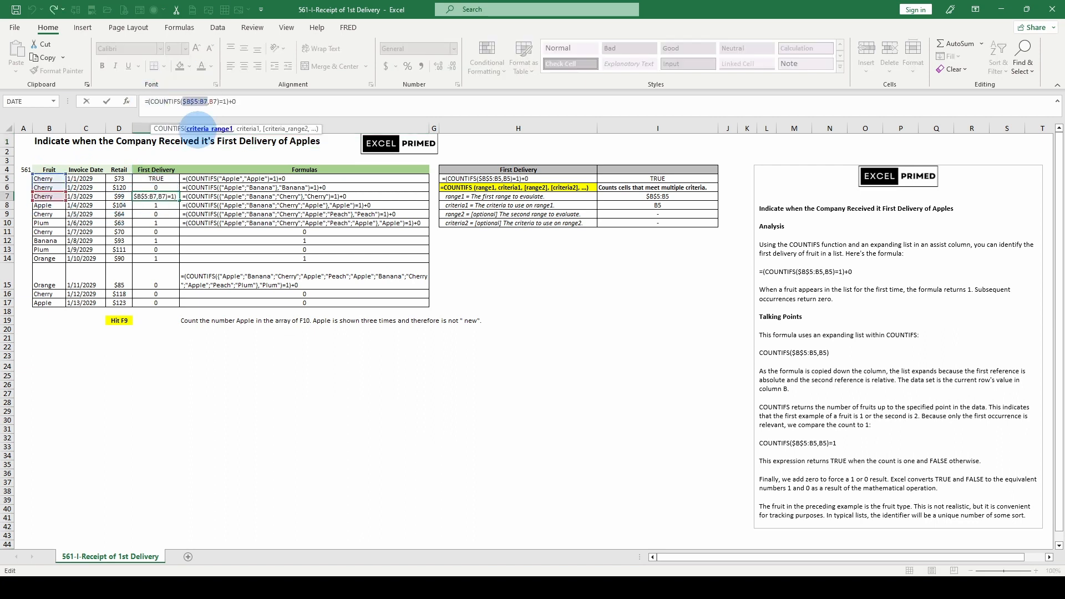
pyautogui.press('F9')
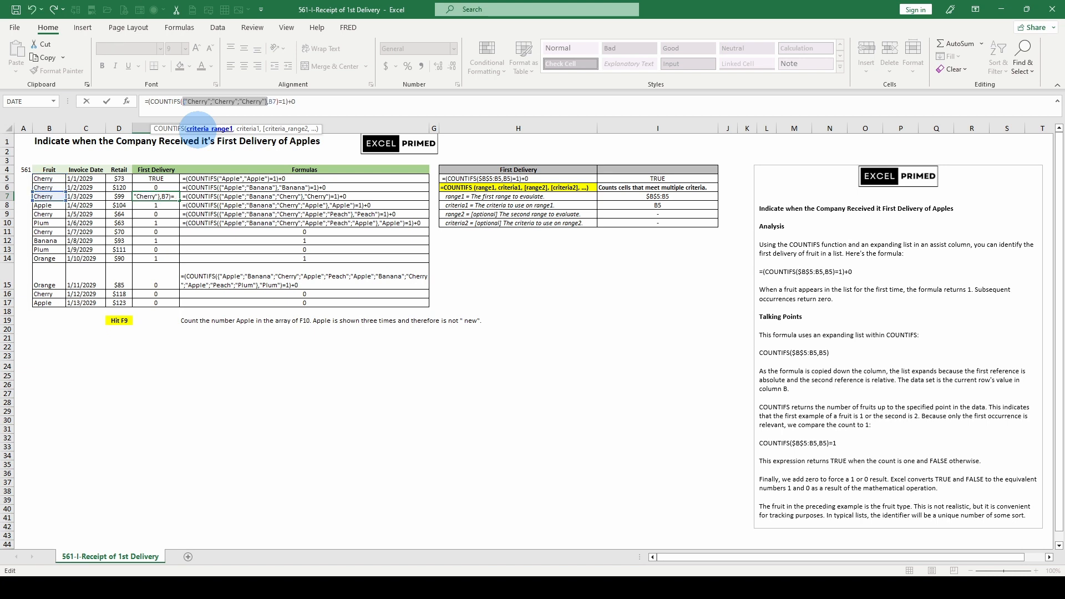
pyautogui.click(244, 129)
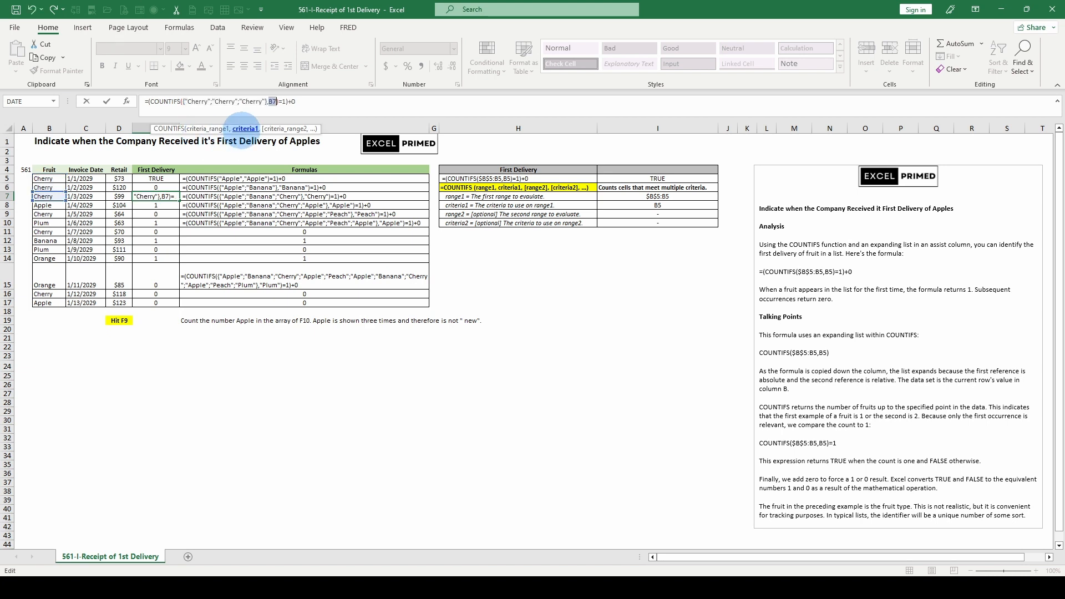
pyautogui.press('F9')
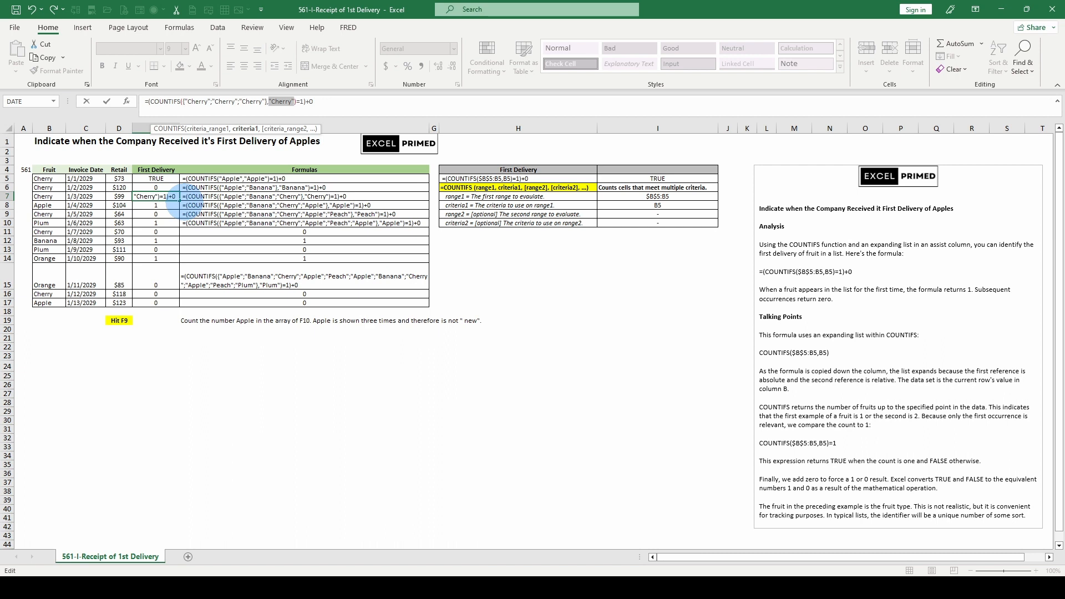
pyautogui.hotkey('ctrl', 'z')
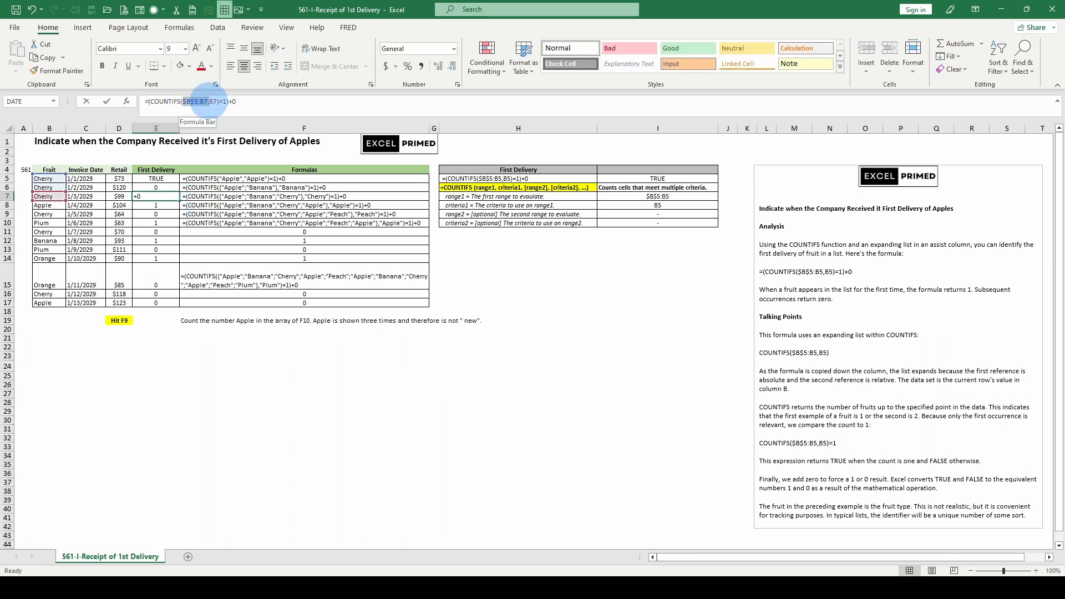
pyautogui.click(216, 101)
pyautogui.press('F9')
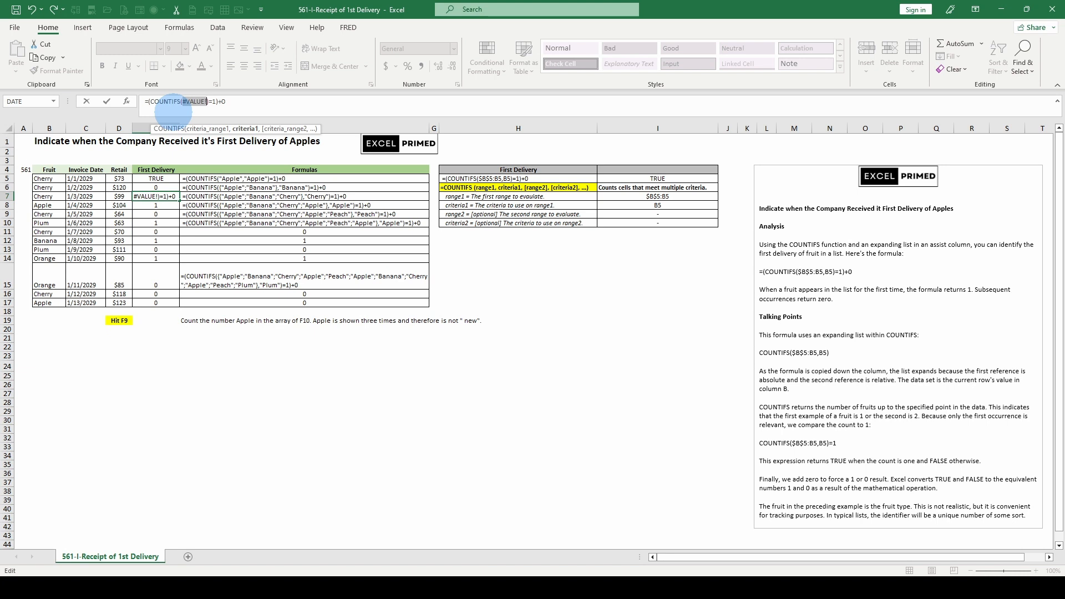
pyautogui.write("'")
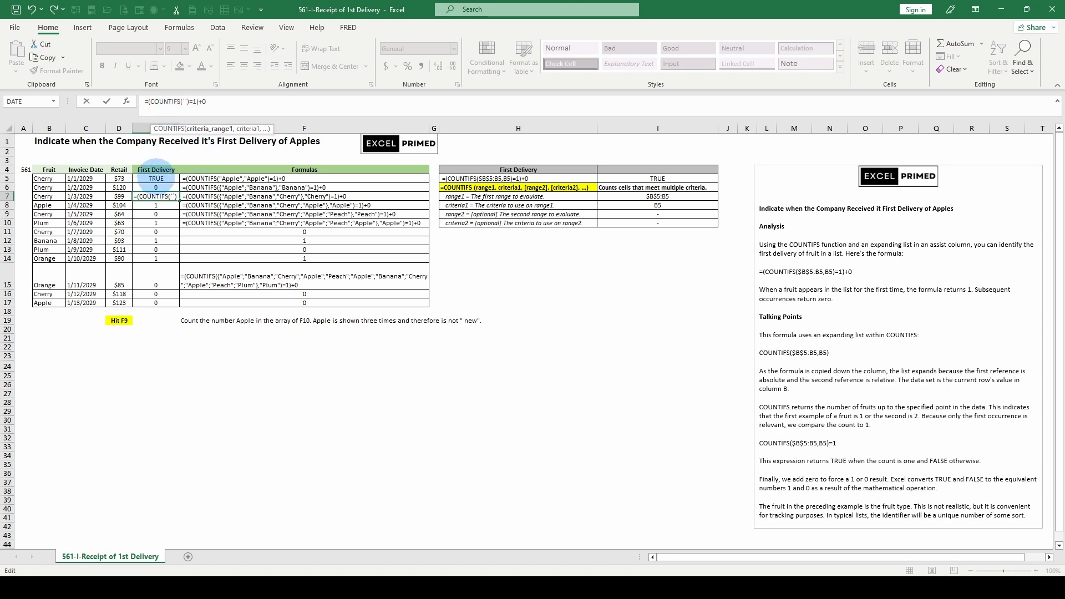
# Abandon the E7 edit and undo the E5 change to restore =(COUNTIFS($B$5:B5,B5)=1)+0
pyautogui.click(32, 10)
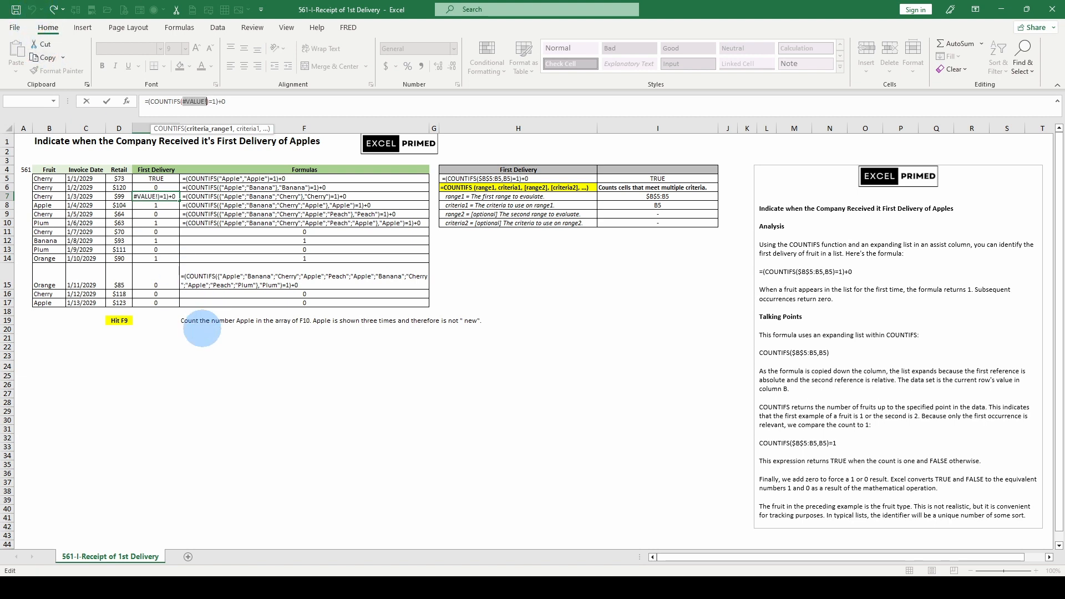
pyautogui.click(202, 366)
pyautogui.click(31, 7)
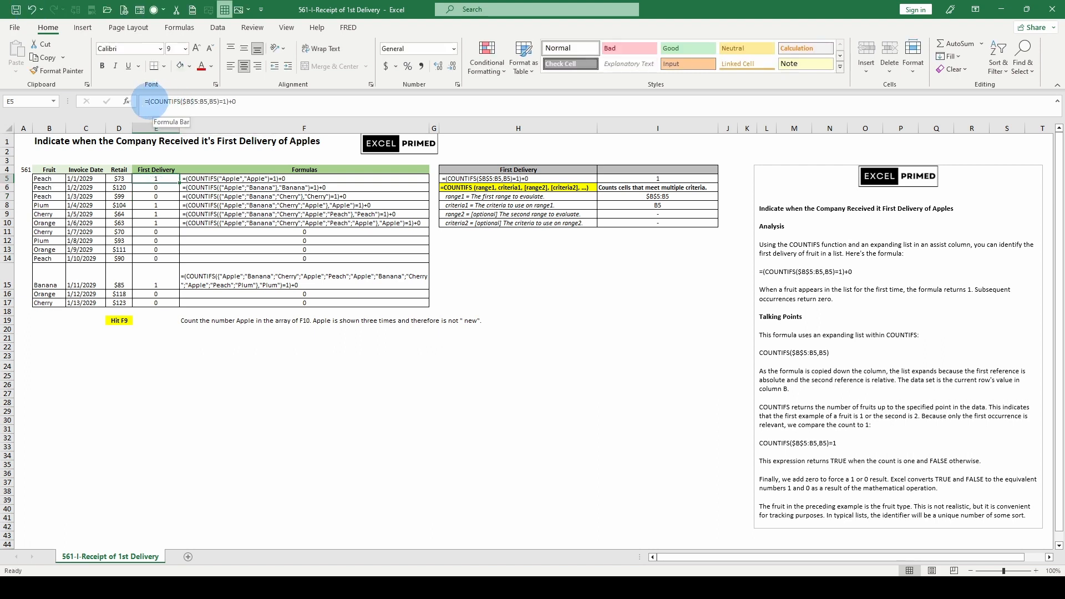
# Evaluate COUNTIFS($B$5:B5,B5)=1 inside the E5 formula, discarding the evaluated value on exit
pyautogui.moveTo(149, 102); pyautogui.dragTo(227, 103)
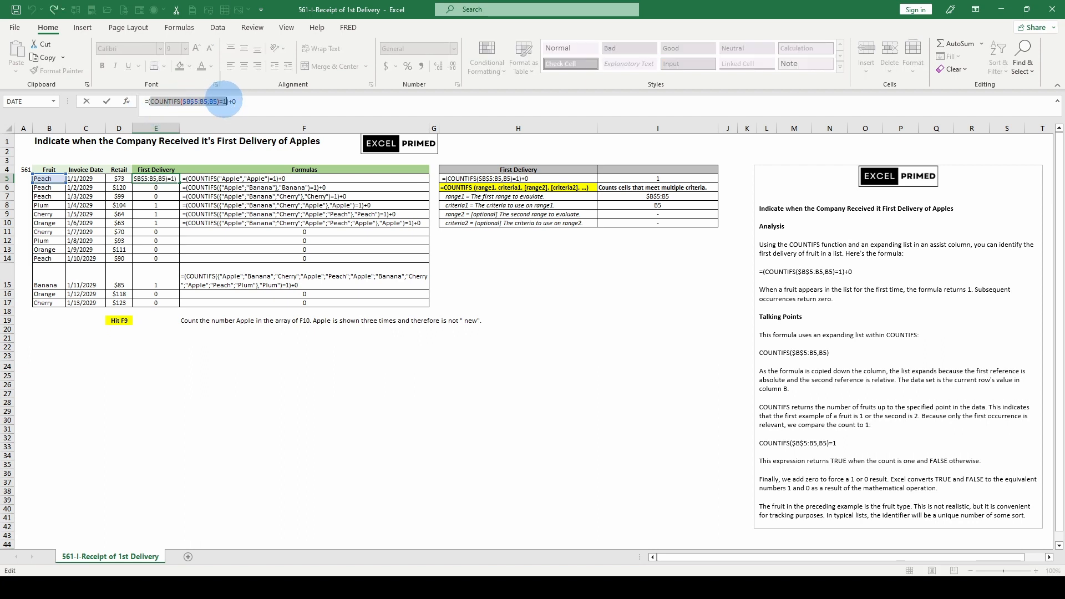
pyautogui.press('F9')
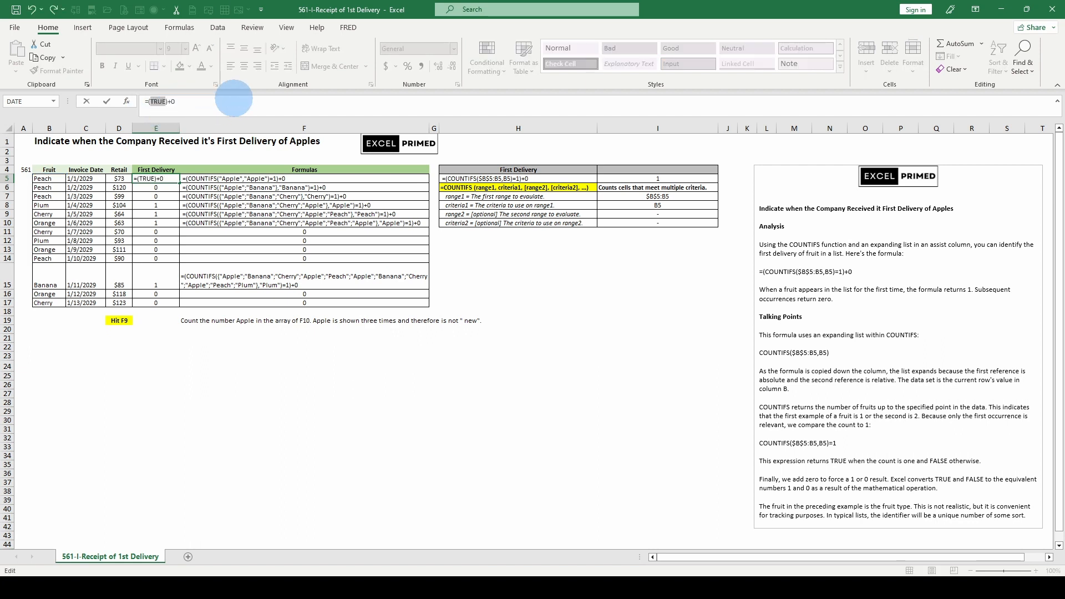
pyautogui.press('Escape')
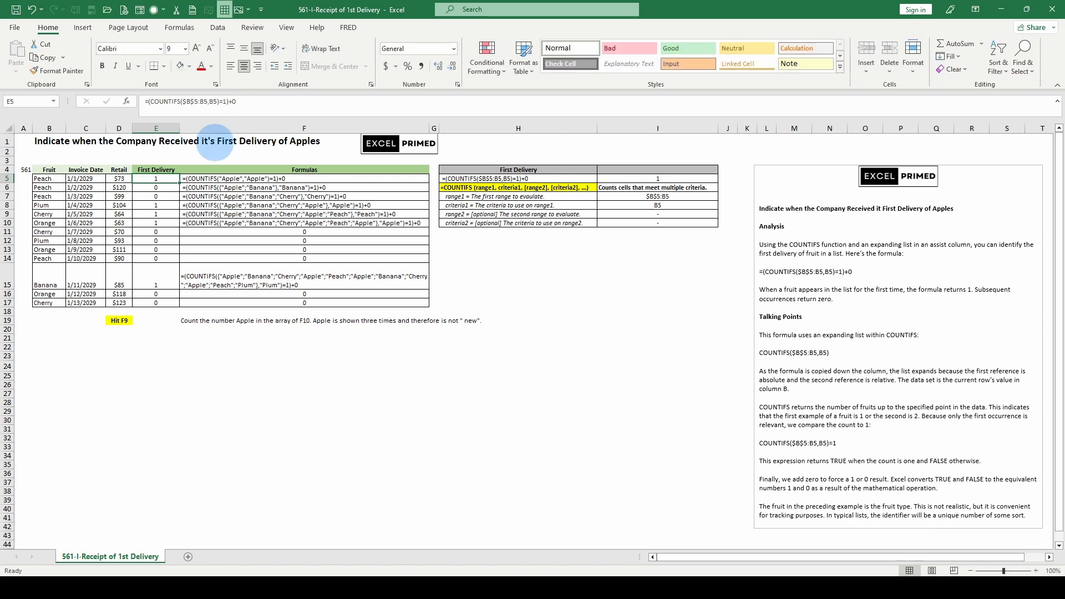
# Evaluate the COUNTIFS expression inside the E6 formula
pyautogui.click(155, 187)
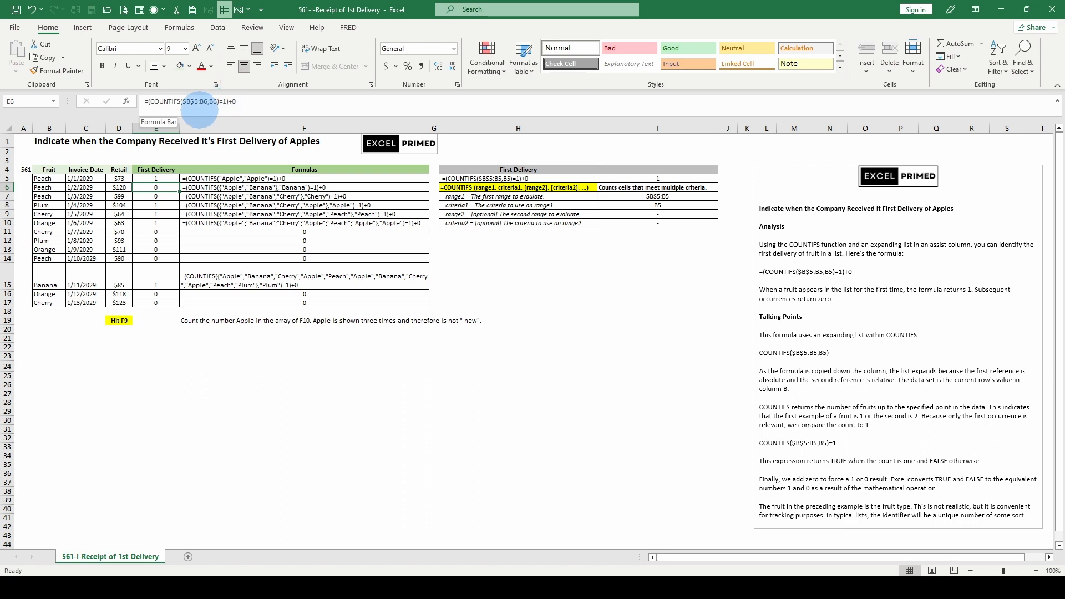
pyautogui.moveTo(150, 101); pyautogui.dragTo(222, 102)
pyautogui.press('F9')
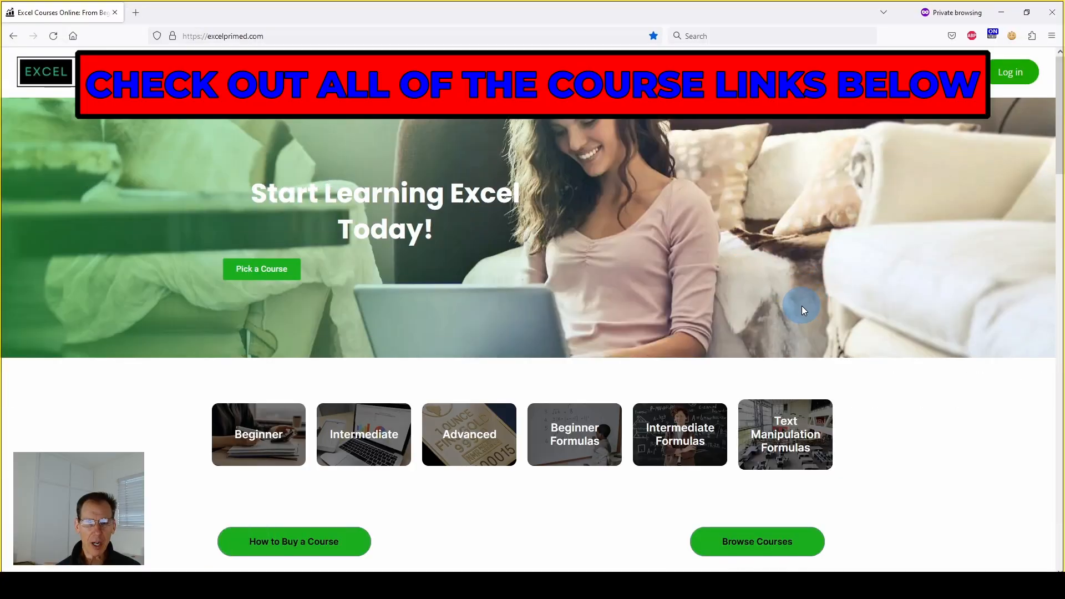
# Browse the Excel courses listed on the excelprimed.com home page, from the Data & Text Manipulation to the Formulas courses
pyautogui.scroll(-1, 801, 310)
pyautogui.scroll(-1, 800, 310)
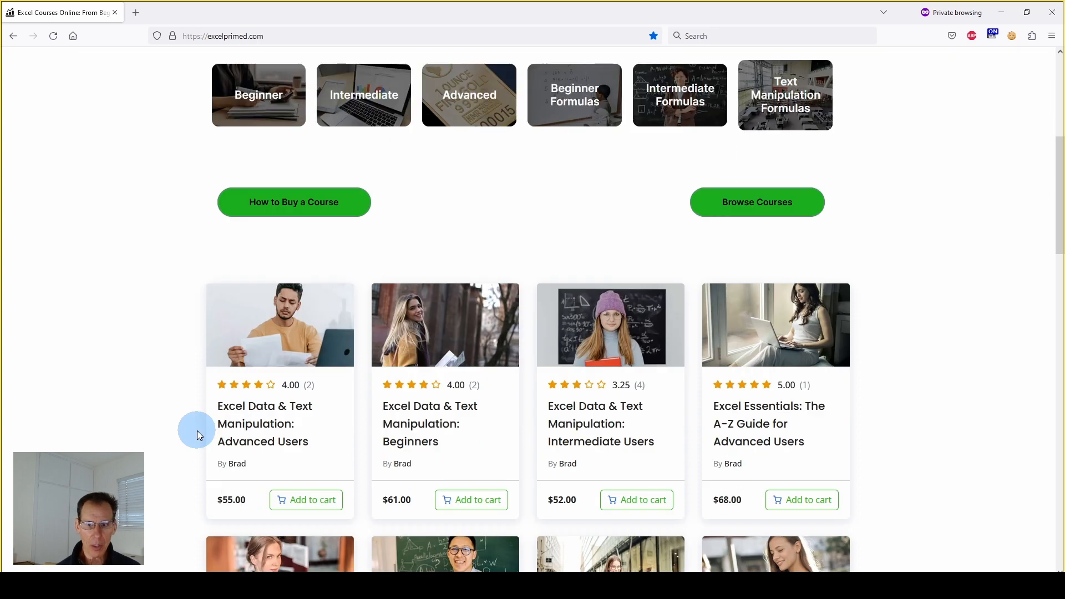
pyautogui.scroll(-2, 749, 266)
pyautogui.scroll(-1, 800, 274)
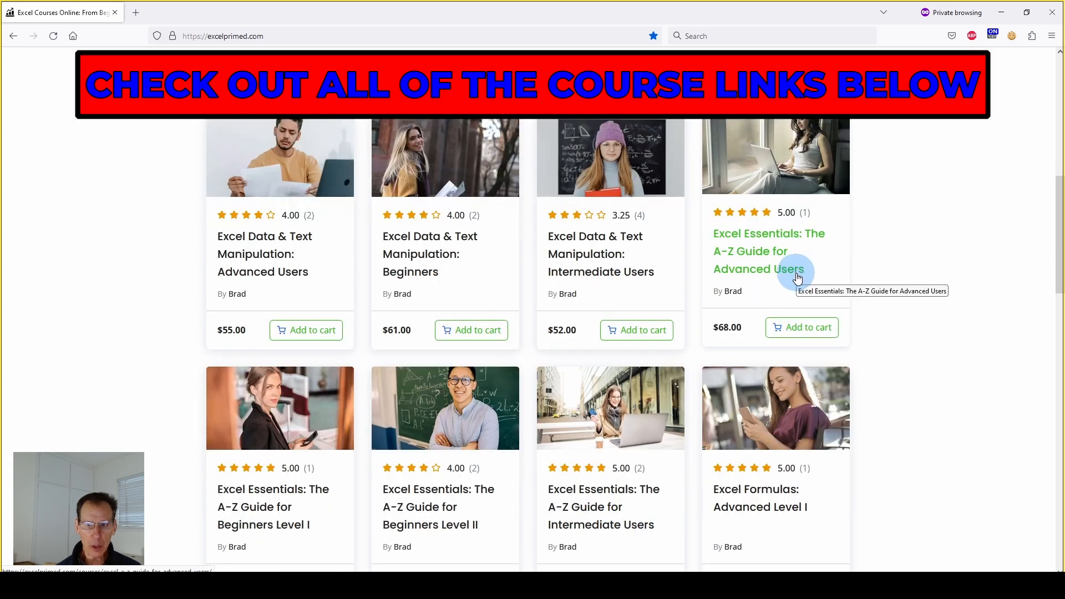
pyautogui.scroll(1, 797, 277)
pyautogui.scroll(-1, 794, 274)
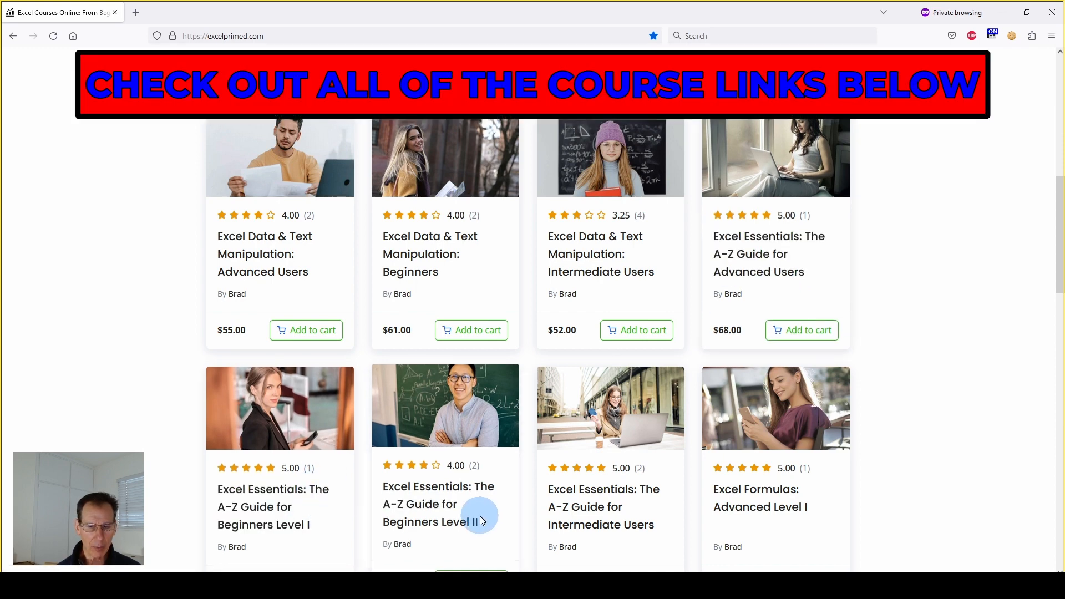
pyautogui.scroll(-1, 593, 442)
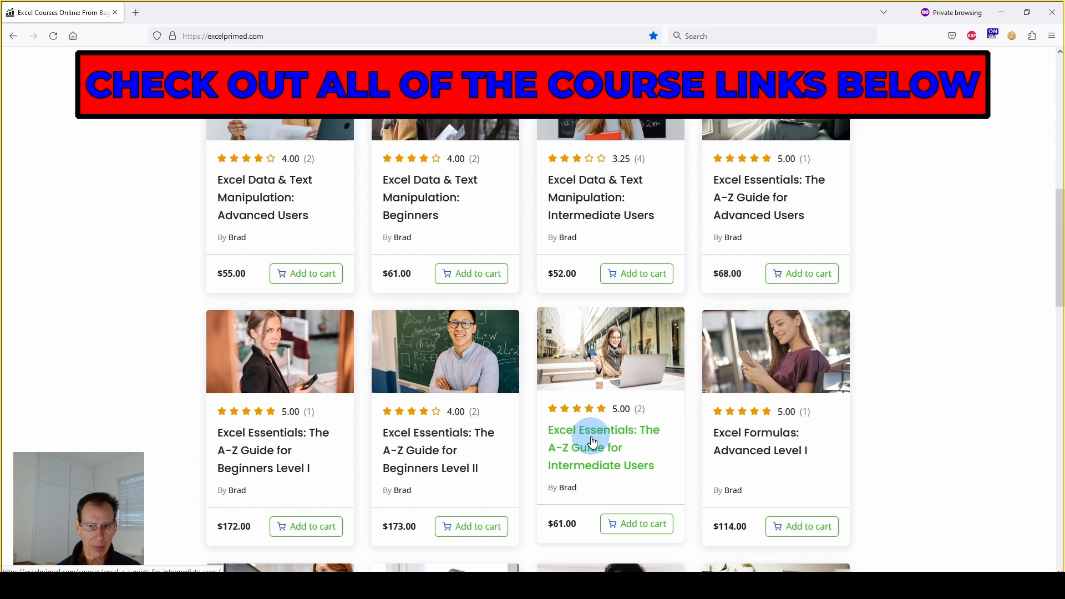
pyautogui.scroll(-1, 751, 399)
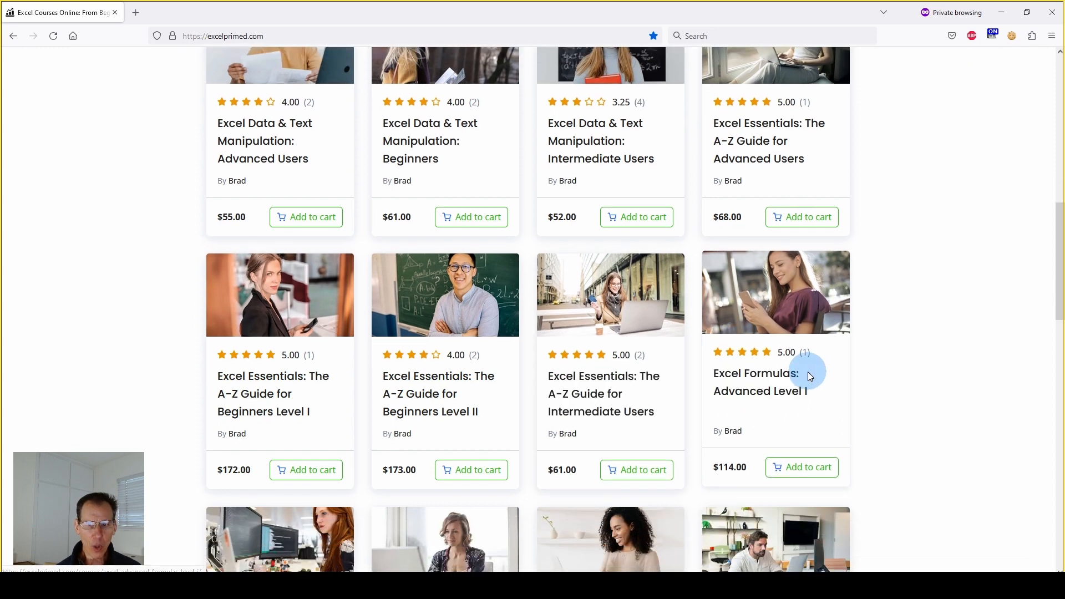
pyautogui.scroll(-1, 807, 372)
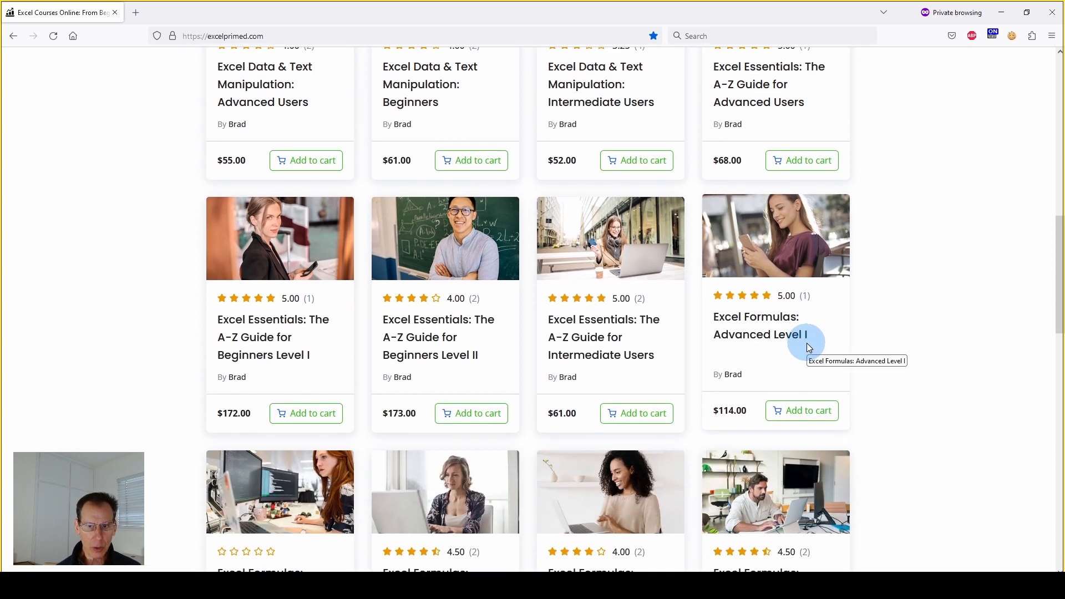
pyautogui.scroll(-1, 517, 487)
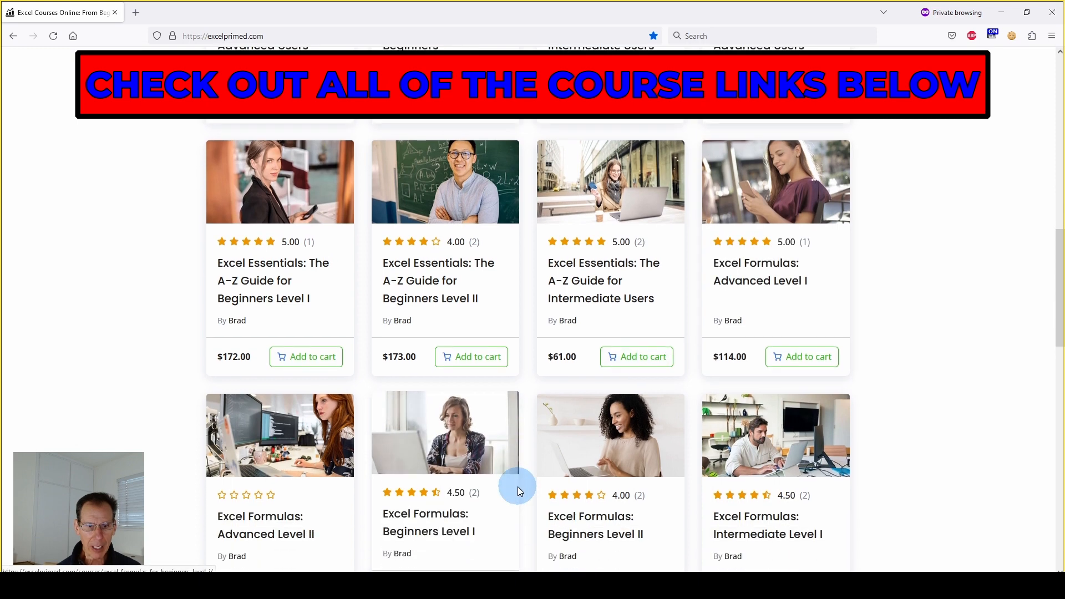
pyautogui.scroll(-1, 568, 483)
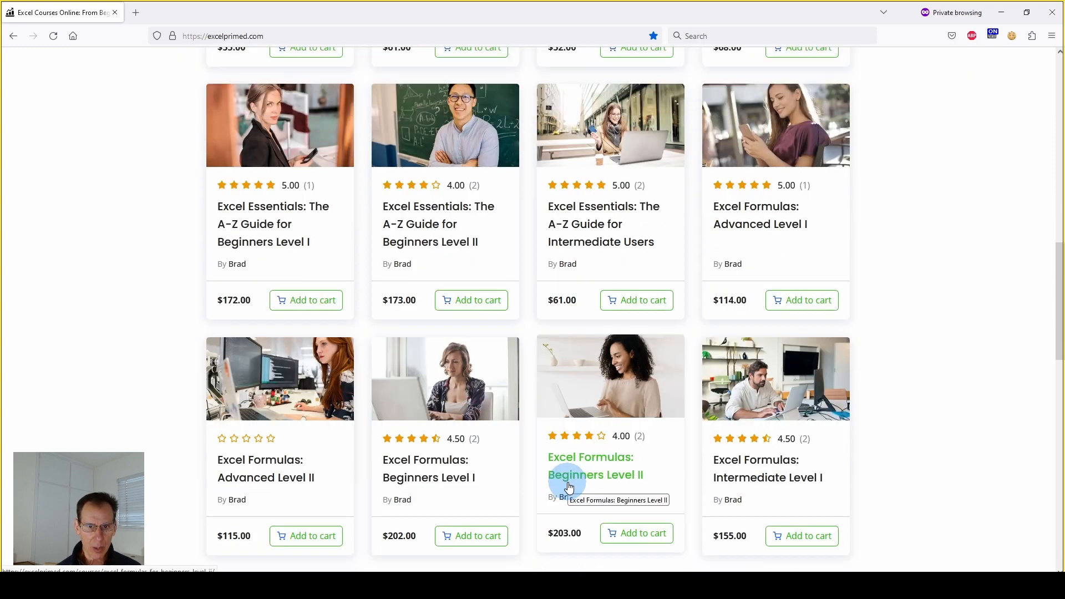
pyautogui.scroll(6, 569, 487)
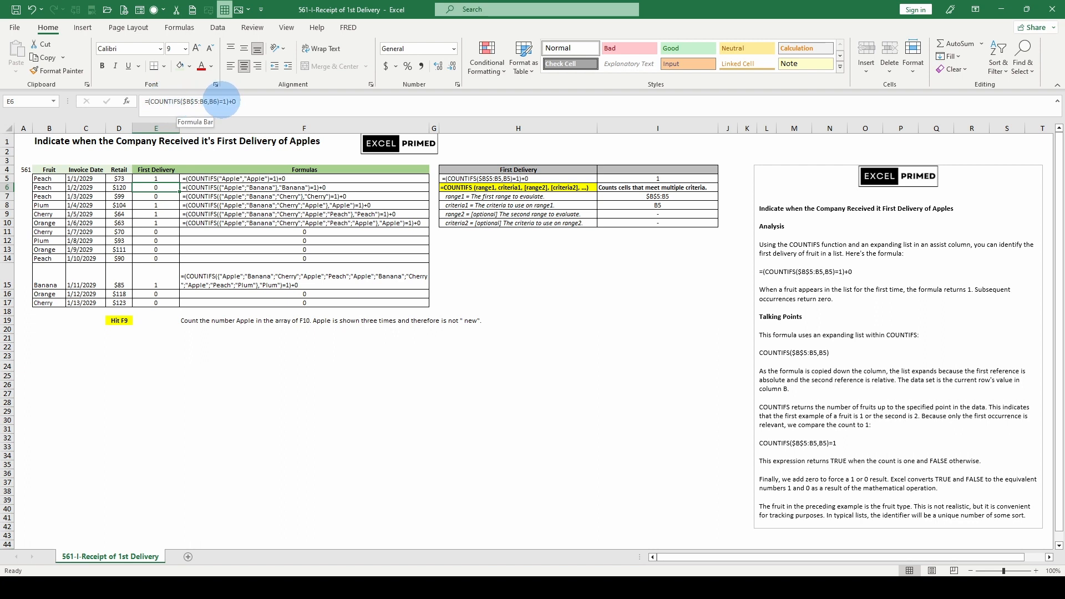
# In the Excel workbook, evaluate only the criteria range $B$5:B6 inside the E6 formula and move on to E7
pyautogui.click(204, 105)
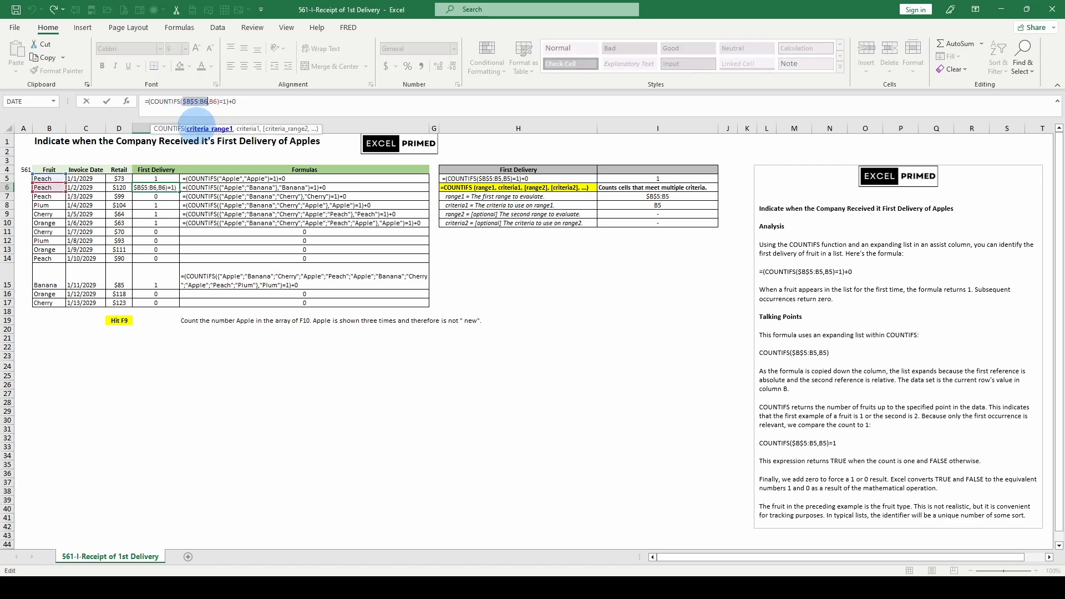
pyautogui.press('F9')
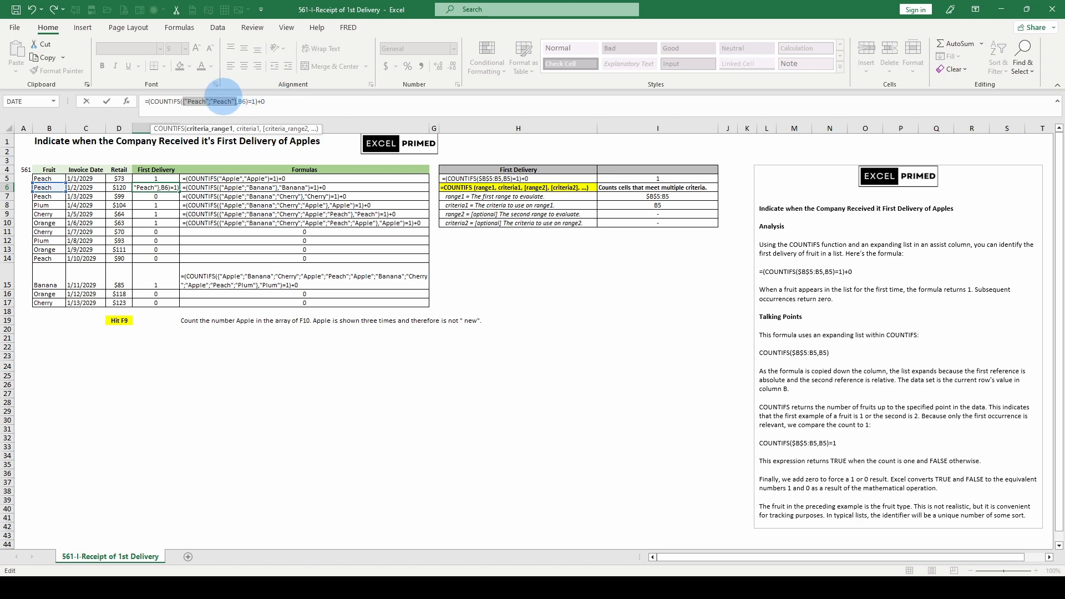
pyautogui.press('Return')
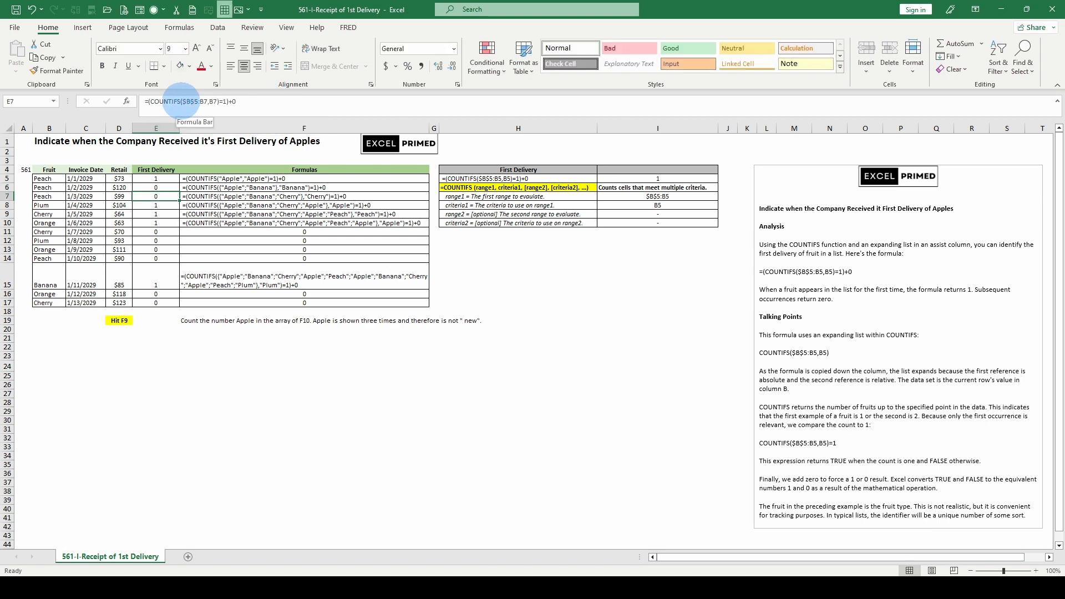
# Evaluate COUNTIFS($B$5:B7,B7)=1 inside the E7 formula, discarding the evaluated value on exit
pyautogui.click(150, 101)
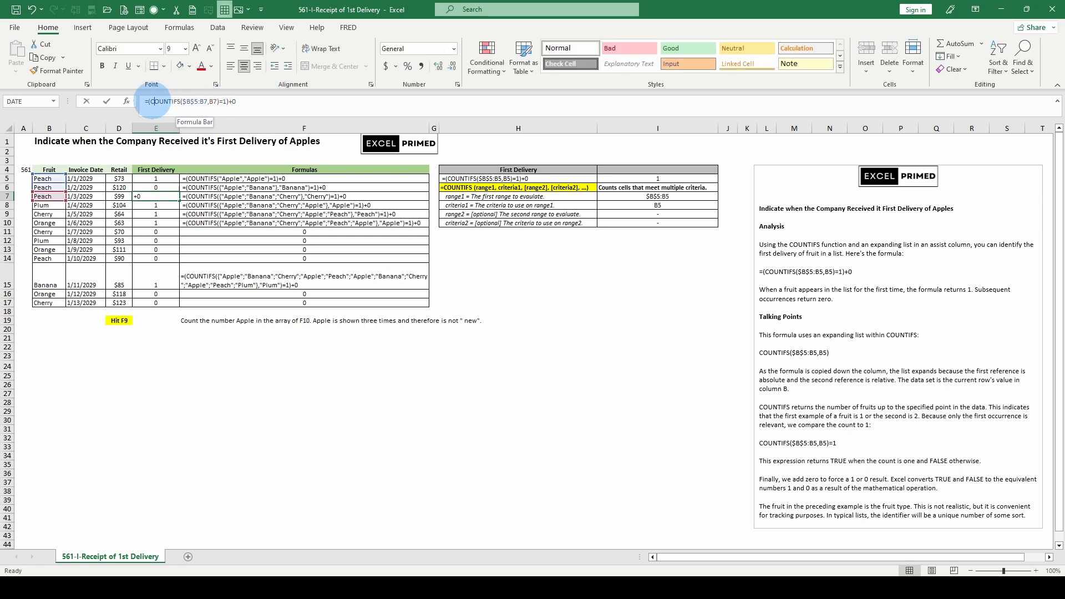
pyautogui.moveTo(150, 101); pyautogui.dragTo(226, 102)
pyautogui.press('F9')
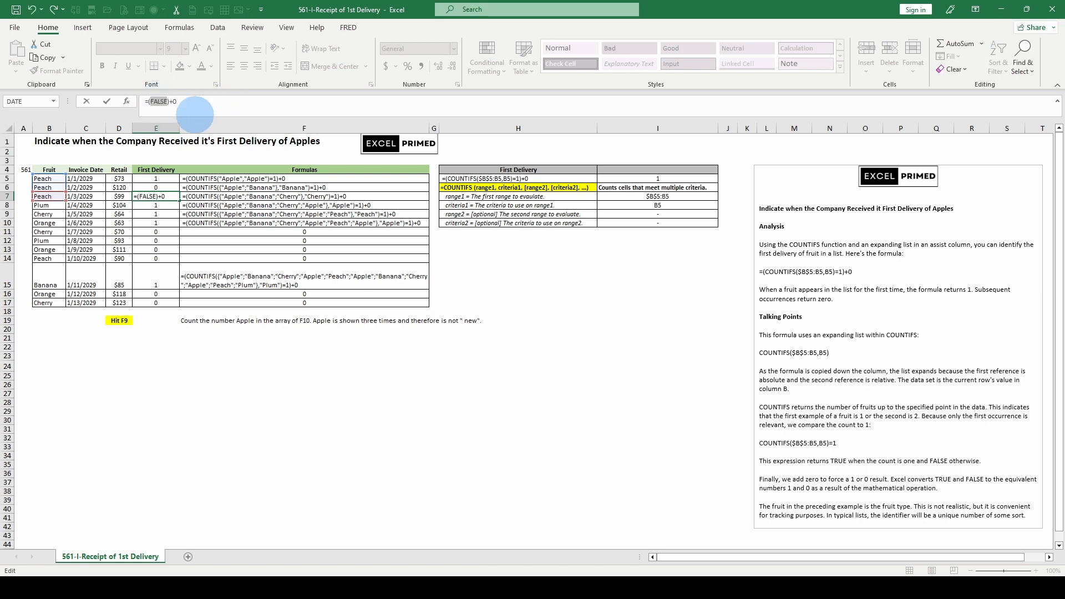
pyautogui.press('Escape')
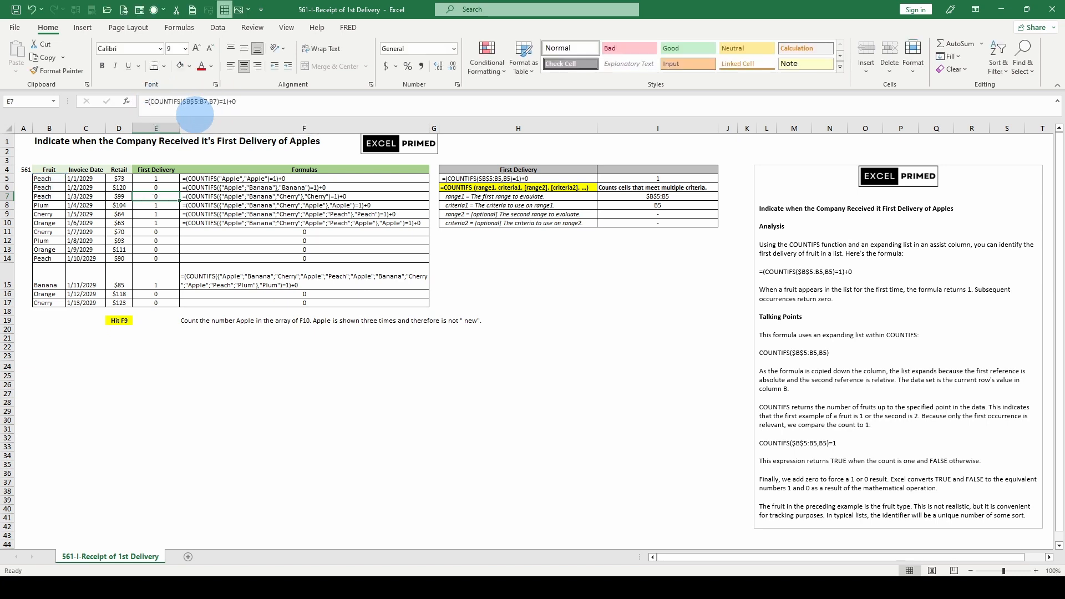
# Reduce the E7 formula to =COUNTIFS($B$5:B7,B7), removing the outer parentheses, the =1 comparison and the added zero
pyautogui.moveTo(220, 102); pyautogui.dragTo(263, 104)
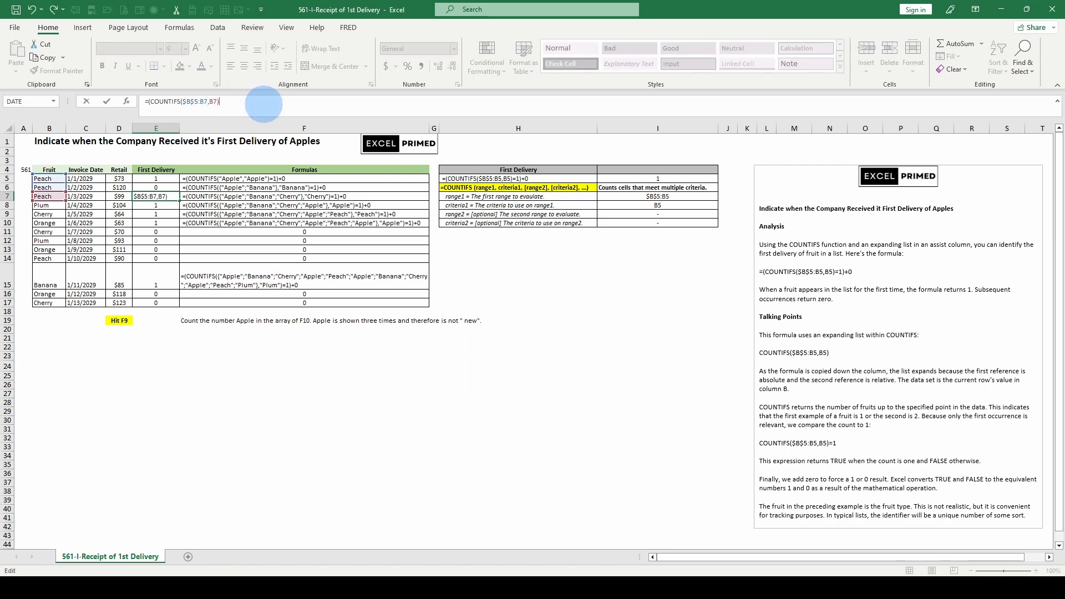
pyautogui.press('Return')
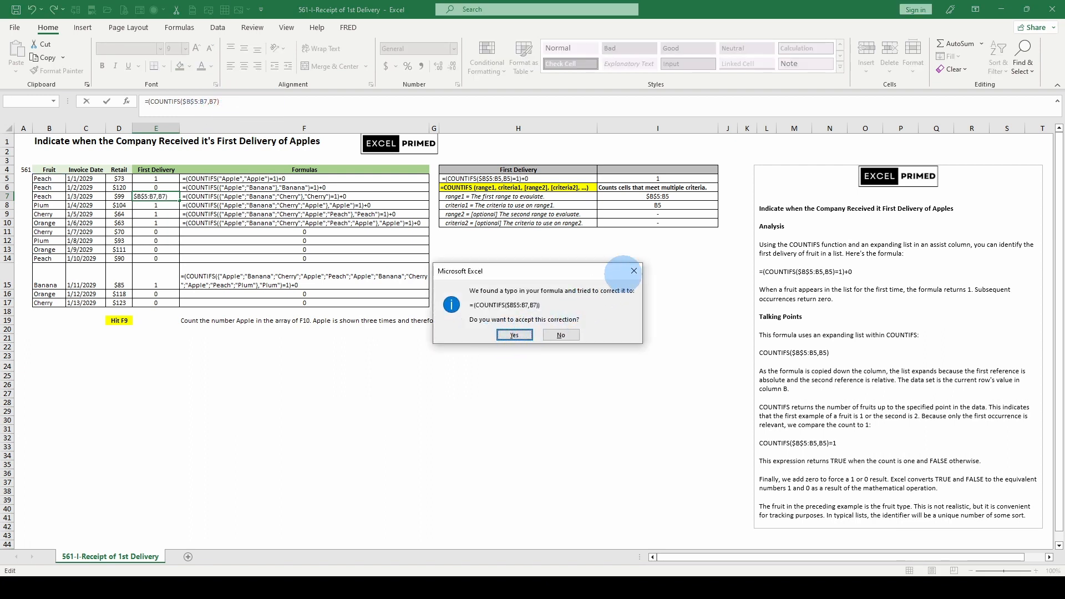
pyautogui.click(633, 271)
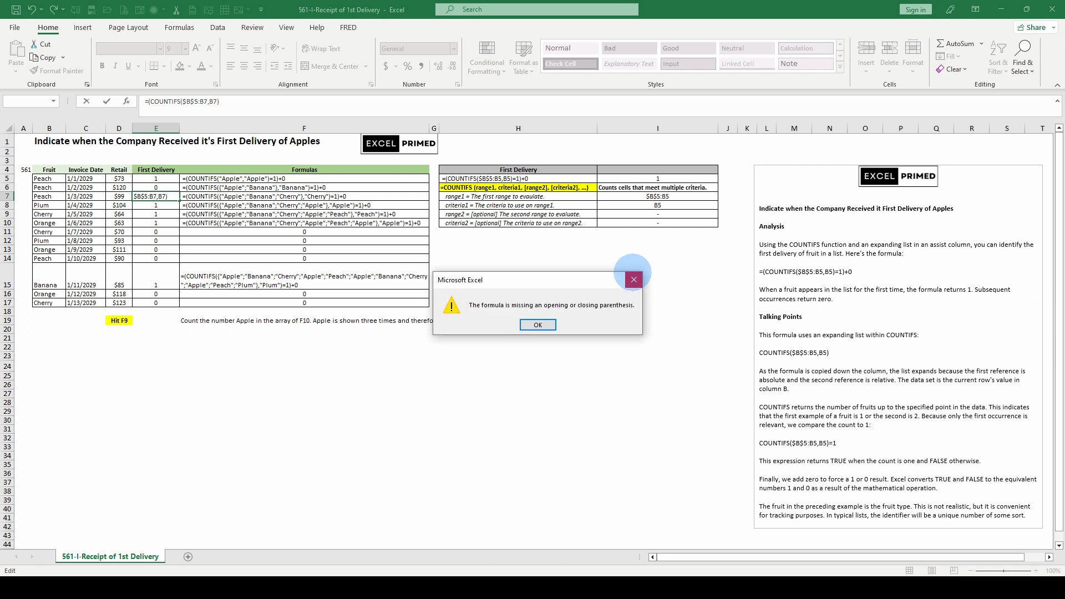
pyautogui.click(633, 279)
pyautogui.click(158, 101)
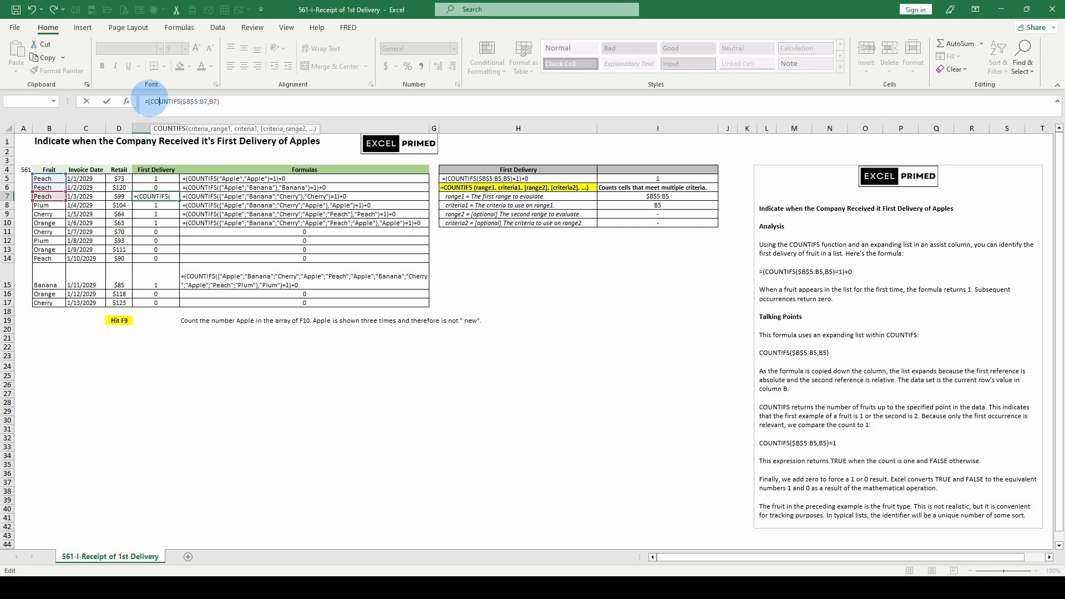
pyautogui.press('Return')
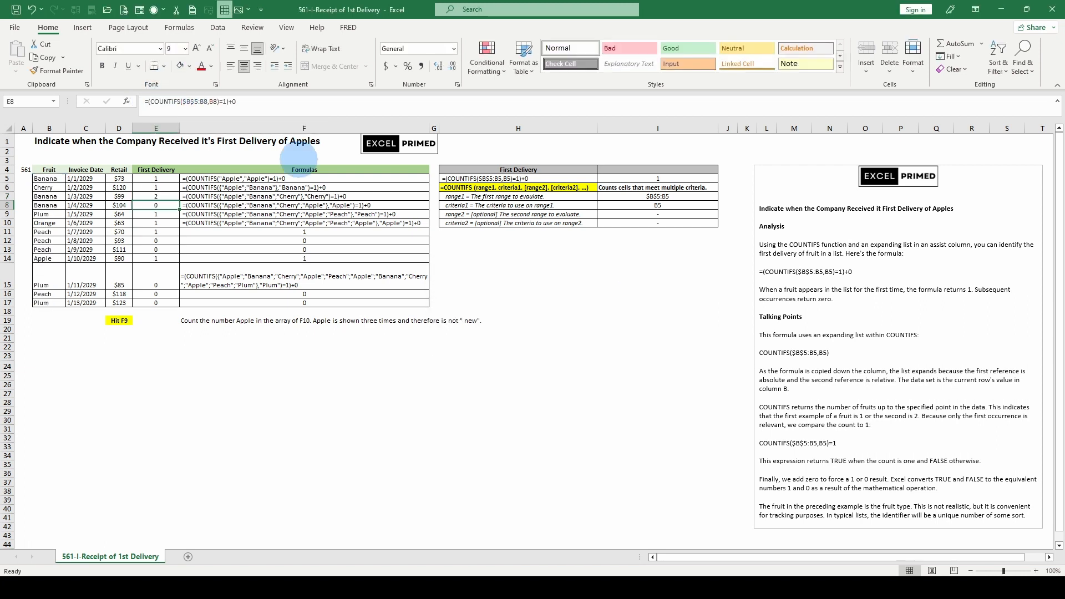
# Recalculate the sheet three times with E7 selected to examine the raw COUNTIFS count against the fruit list
pyautogui.click(165, 197)
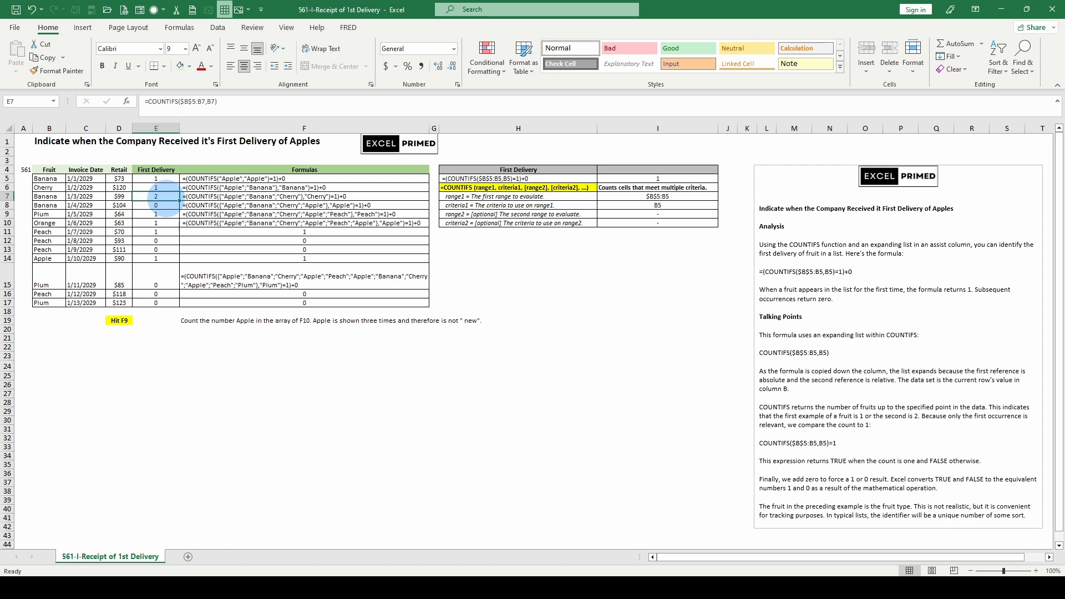
pyautogui.press('F9')
pyautogui.press('F9')
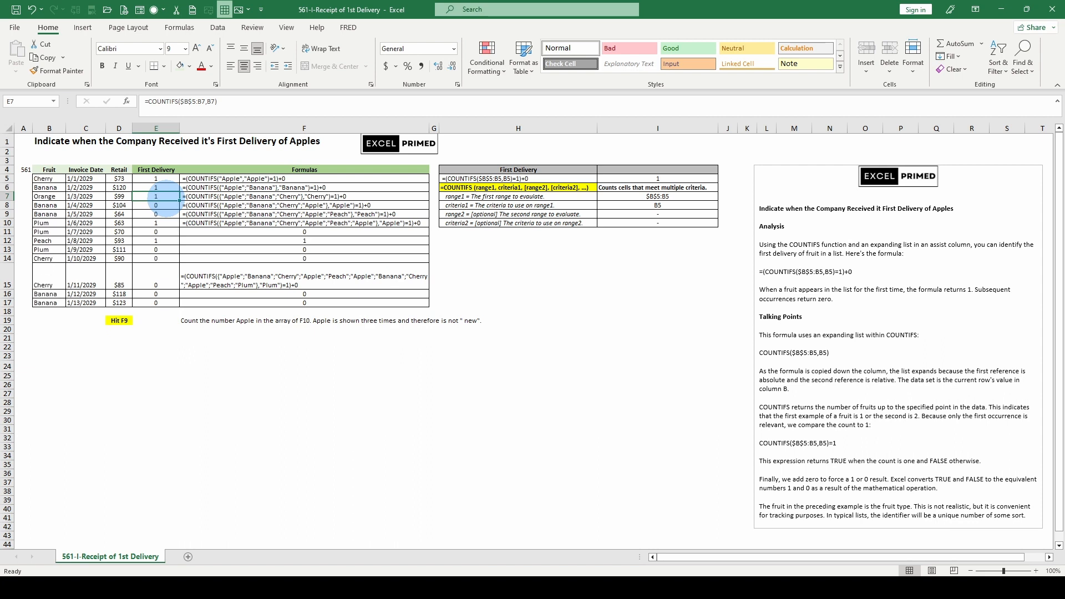
pyautogui.press('F9')
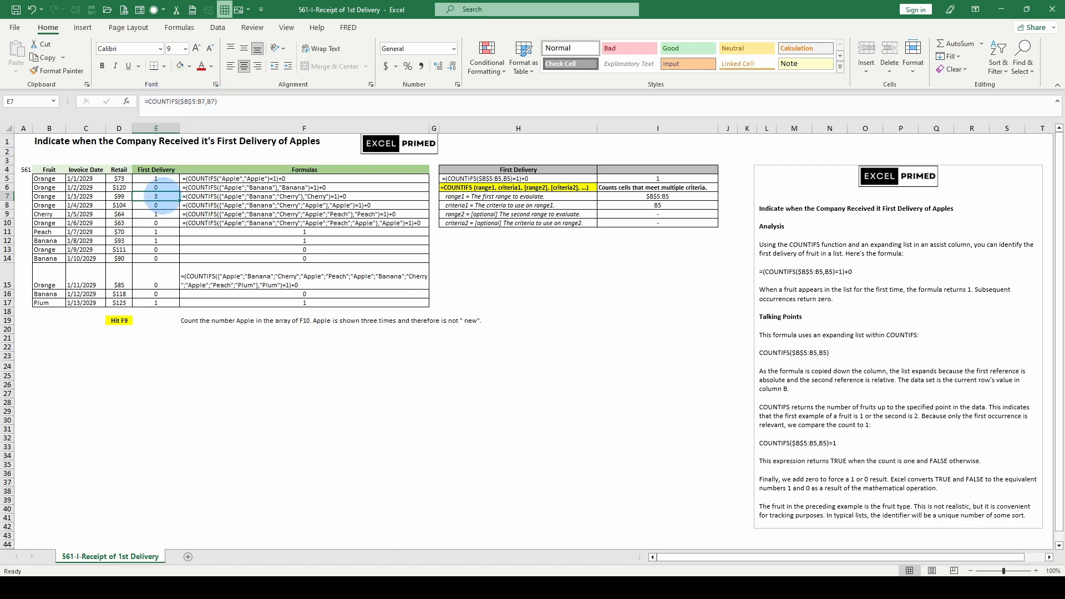
pyautogui.click(166, 189)
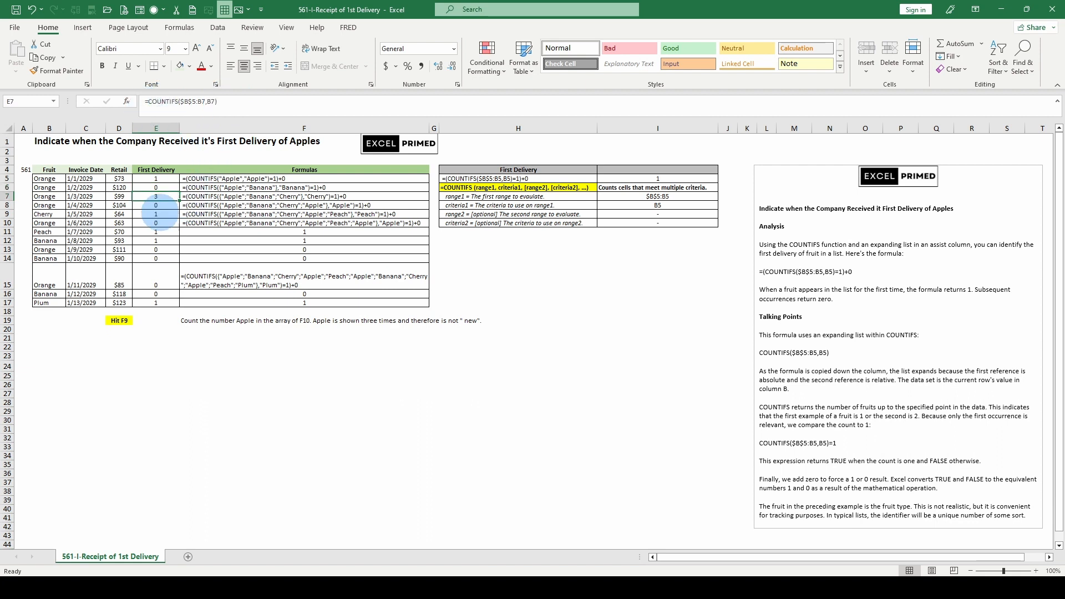
pyautogui.click(155, 197)
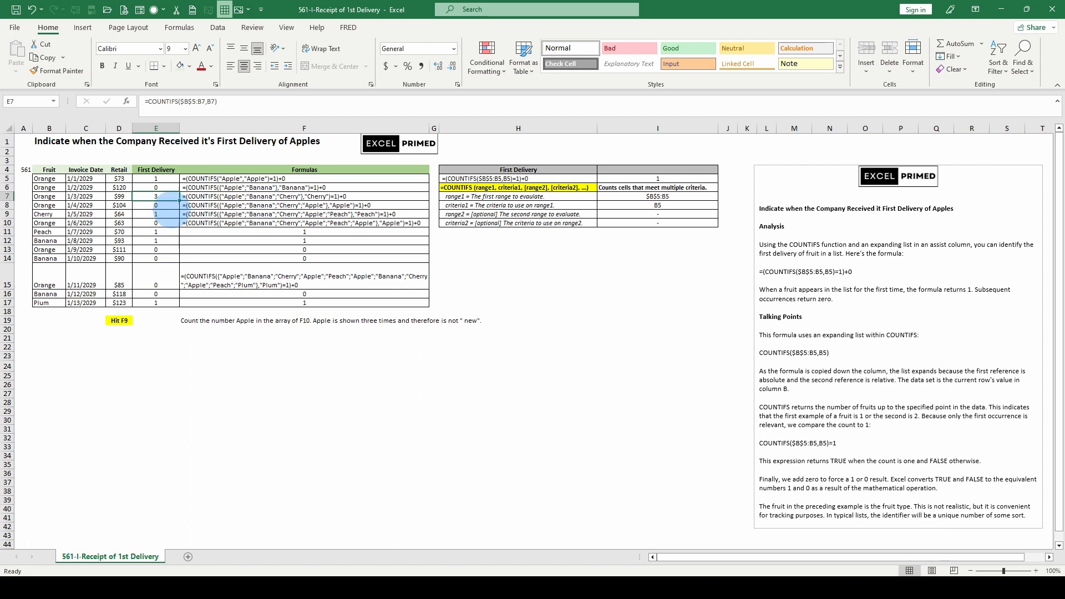
# Undo the formula edits in E7 and E5 to restore the complete first-delivery formulas
pyautogui.click(31, 9)
pyautogui.click(32, 10)
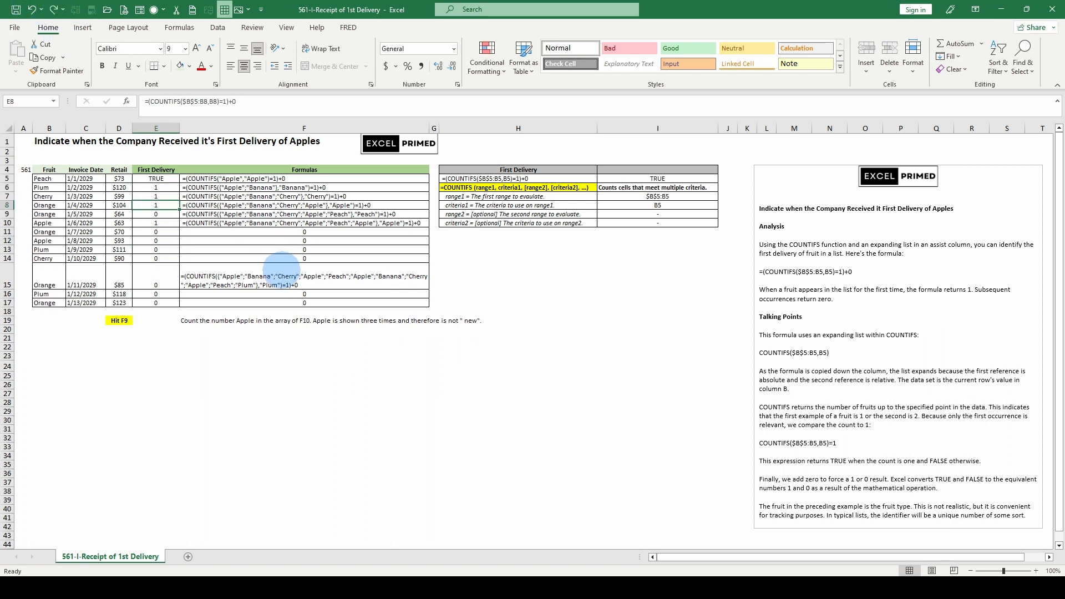
pyautogui.click(32, 10)
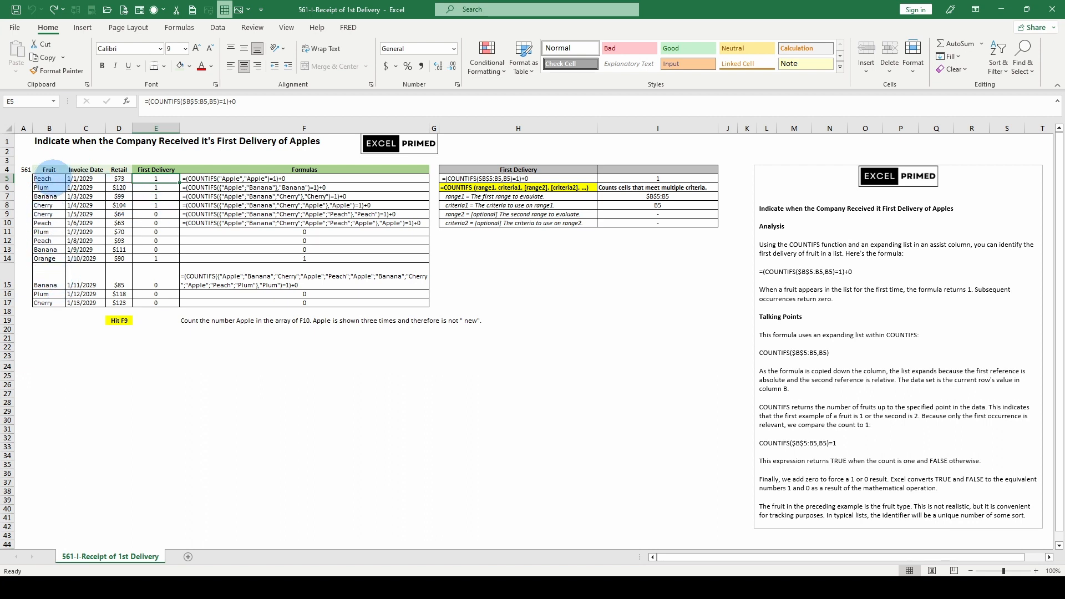
# Recalculate the fruit list four times to examine the first-delivery flags, and view the formulas in E17 and F6
pyautogui.press('F9')
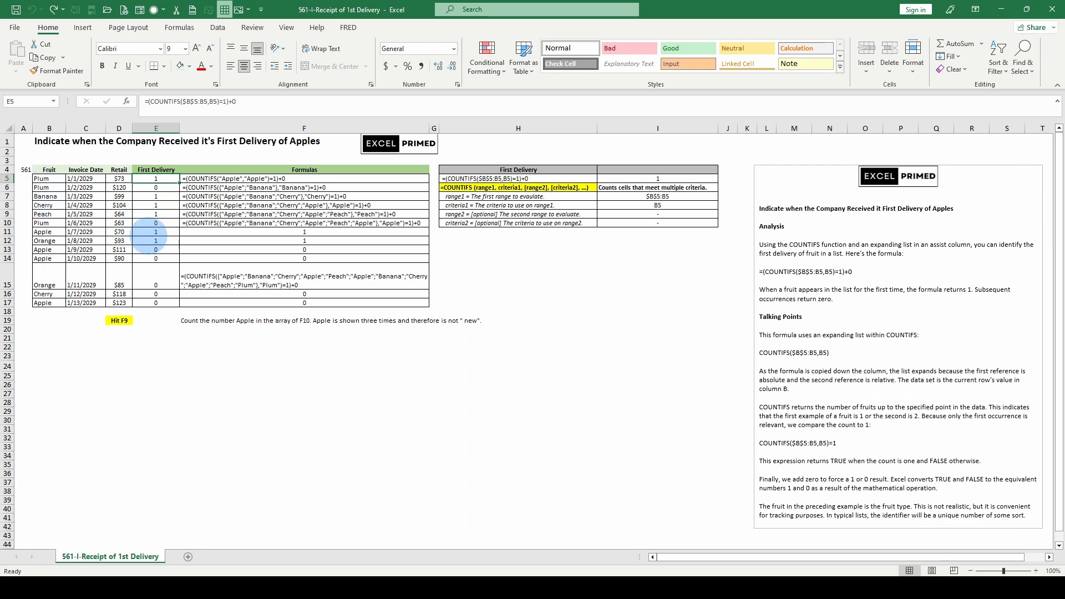
pyautogui.press('F9')
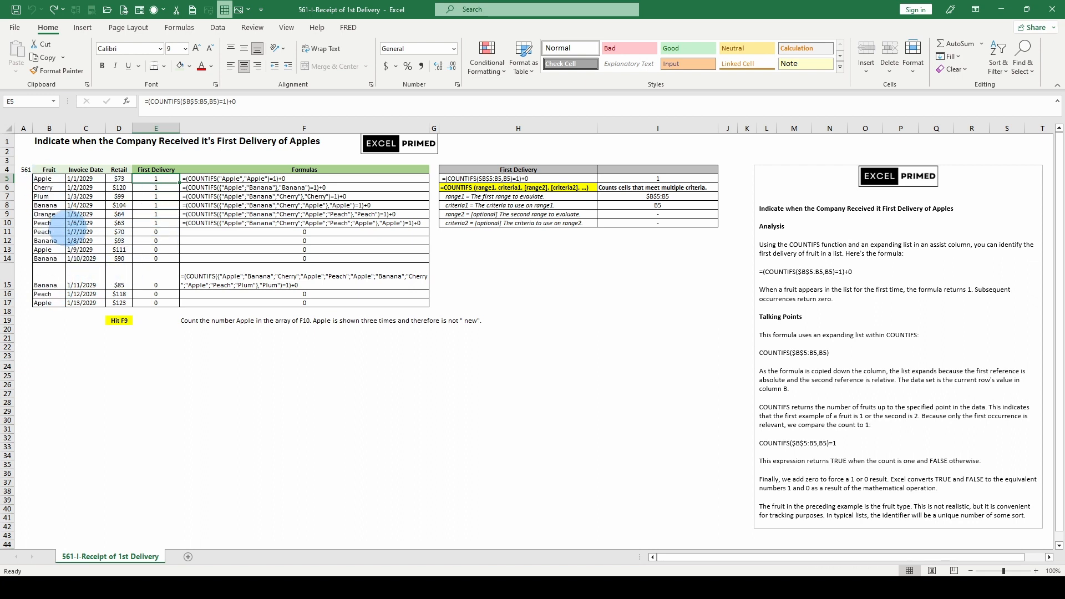
pyautogui.press('F9')
pyautogui.press('F9')
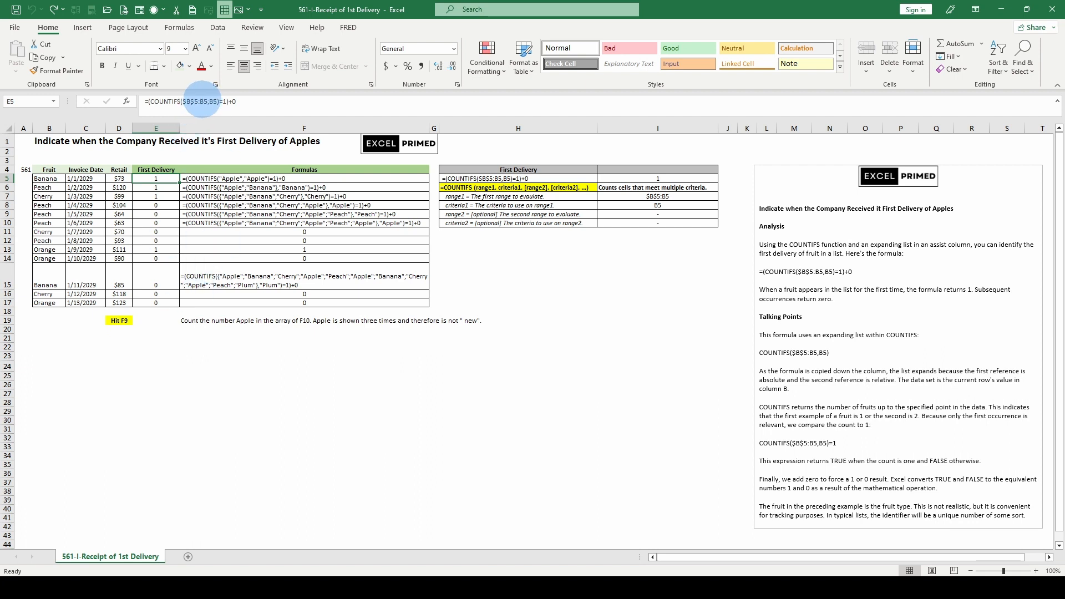
pyautogui.click(168, 301)
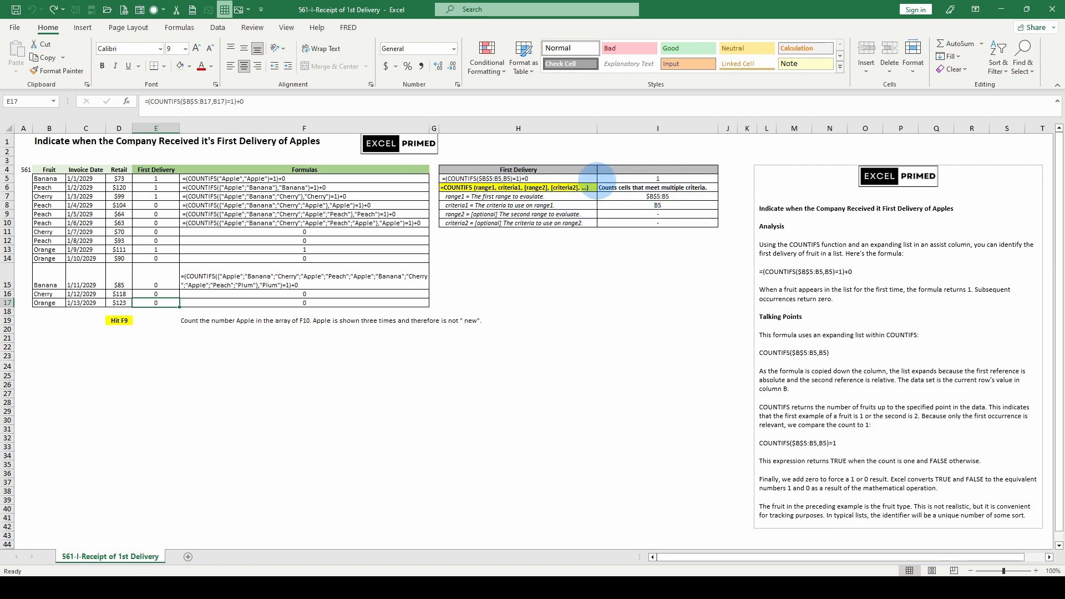
pyautogui.click(256, 188)
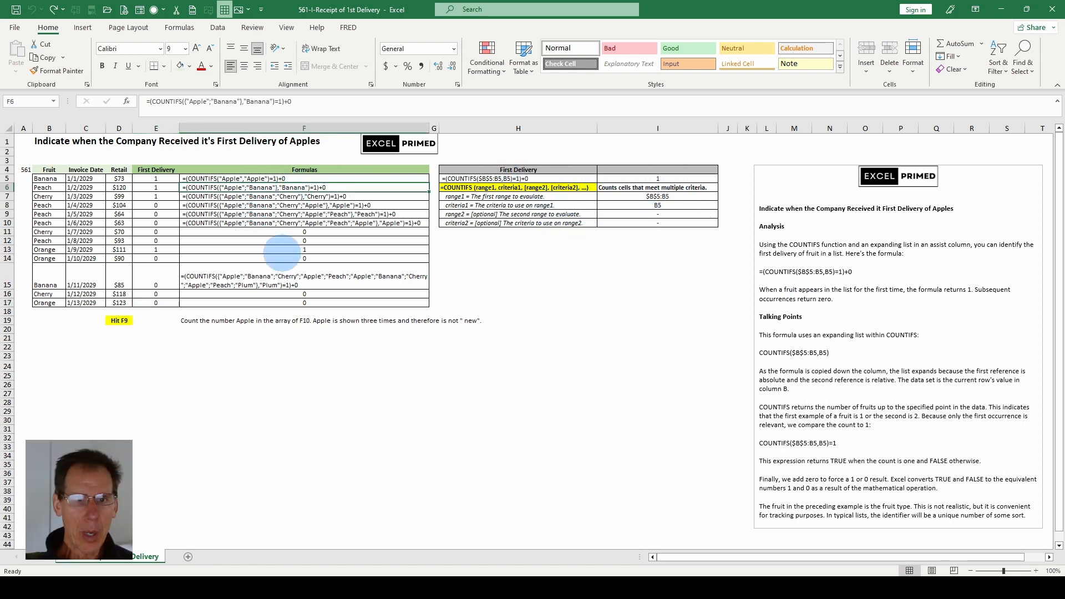